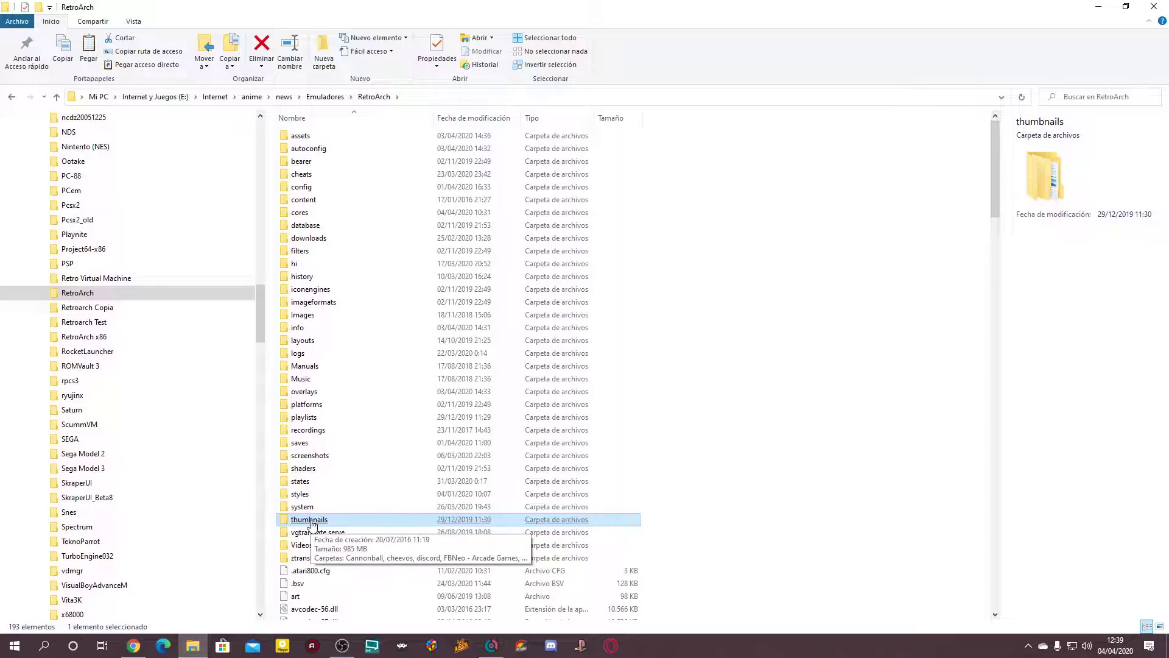
- Open RetroArch's thumbnails folder, view its system subfolders and minimize the file window
double_click(310, 523)
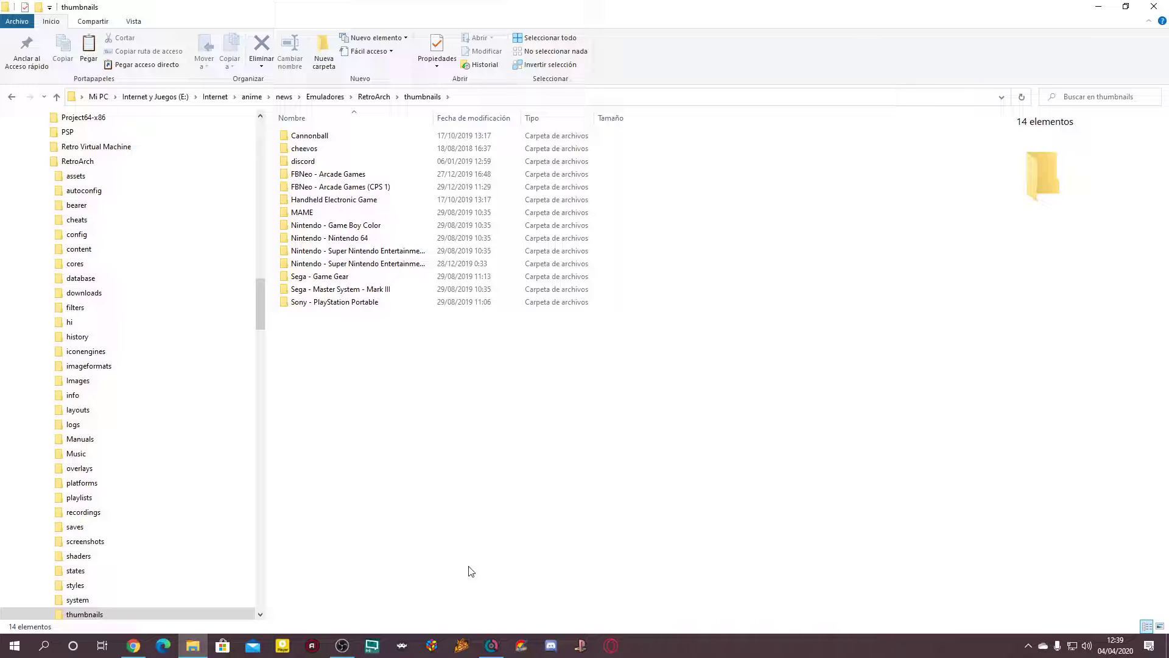
click(1096, 5)
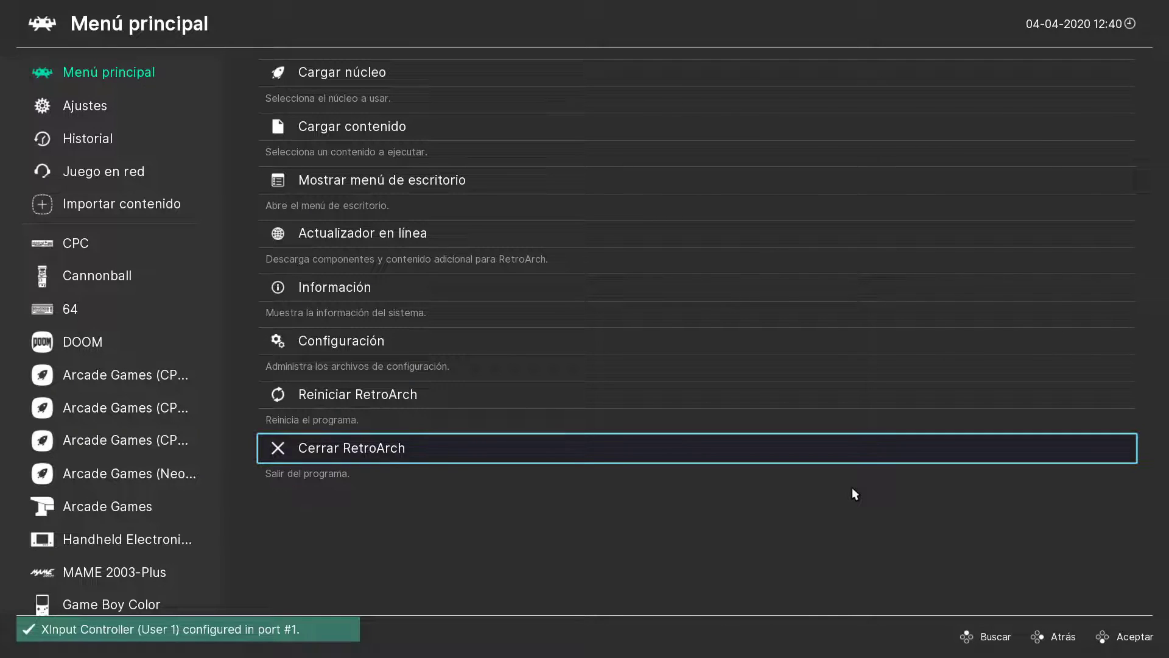
- Open Actualizador en línea from the main menu in RetroArch
key(Up)
key(Up)
key(Up)
key(Up)
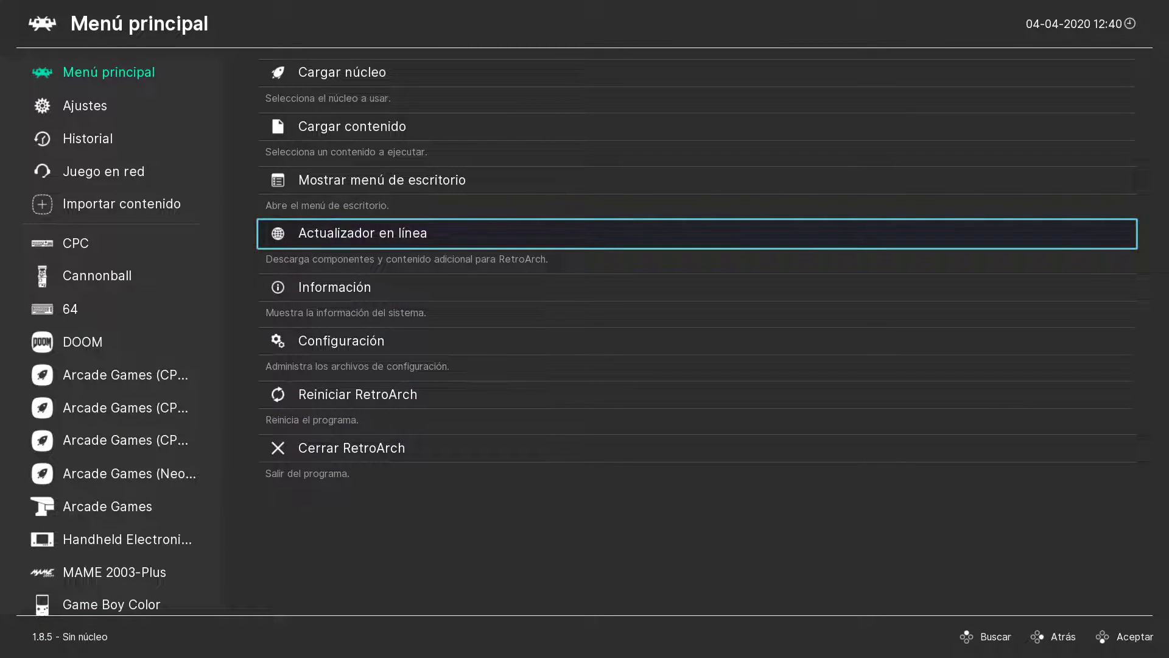
key(Return)
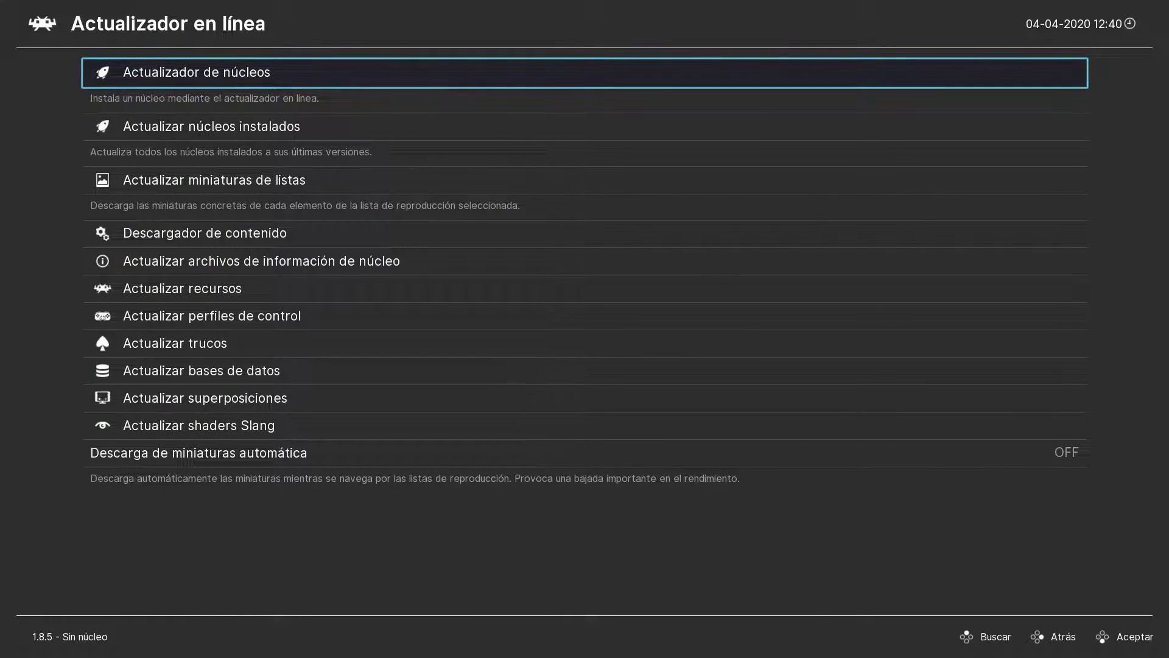
- Examine the online updater's options down to Descarga de miniaturas automática
key(Down)
key(Down)
key(Down)
key(Down)
key(Down)
key(Down)
key(Down)
key(Down)
key(Down)
key(Down)
key(Down)
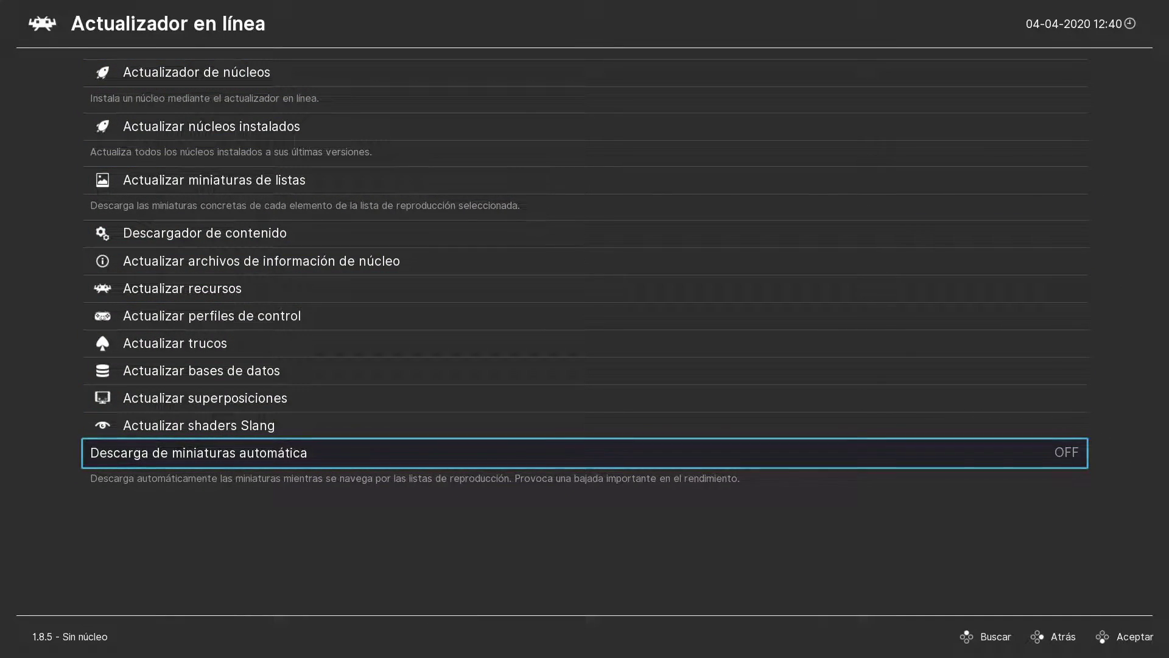
- Open Actualizar miniaturas de listas to choose a playlist for thumbnail downloads
key(Up)
key(Up)
key(Up)
key(Up)
key(Up)
key(Up)
key(Up)
key(Up)
key(Up)
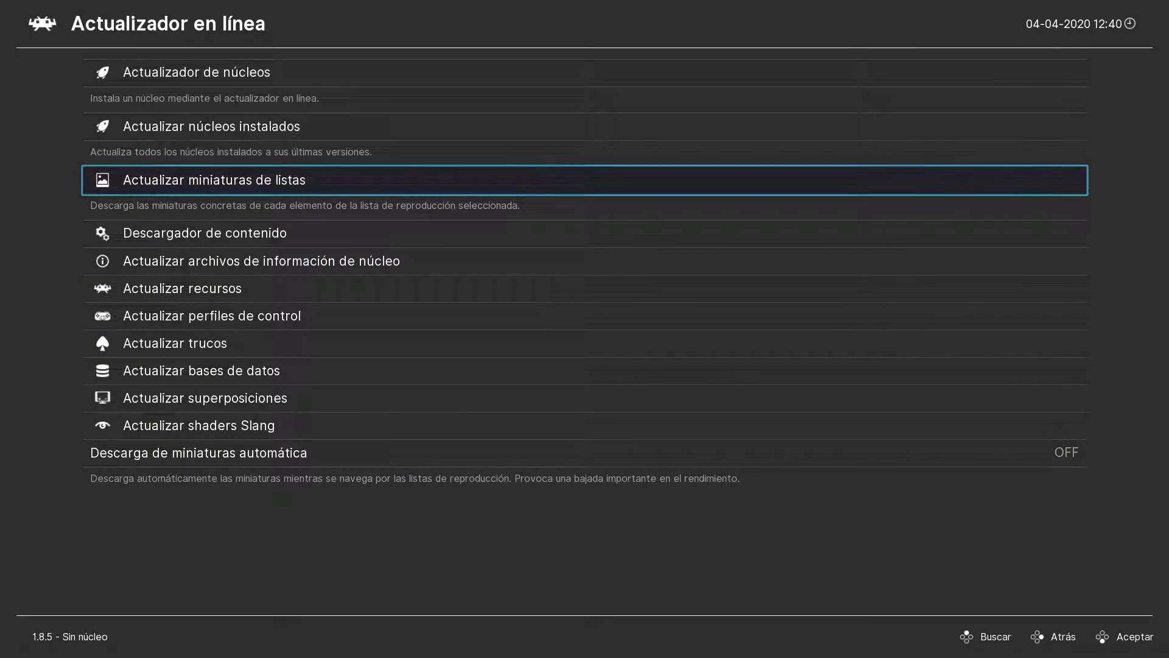
key(Return)
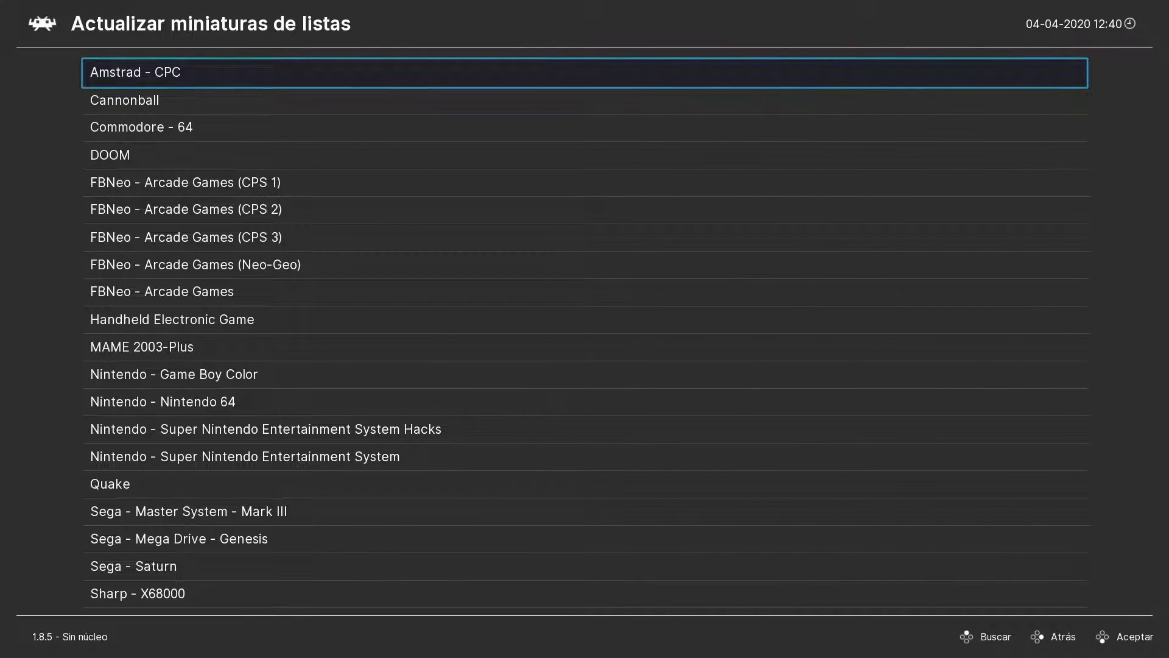
- Start the thumbnail update for the Sega - Mega Drive - Genesis playlist
key(Down)
key(Down)
key(Down)
key(Down)
key(Down)
key(Down)
key(Down)
key(Down)
key(Down)
key(Down)
key(Down)
key(Down)
key(Down)
key(Down)
key(Down)
key(Down)
key(Down)
key(Down)
key(Down)
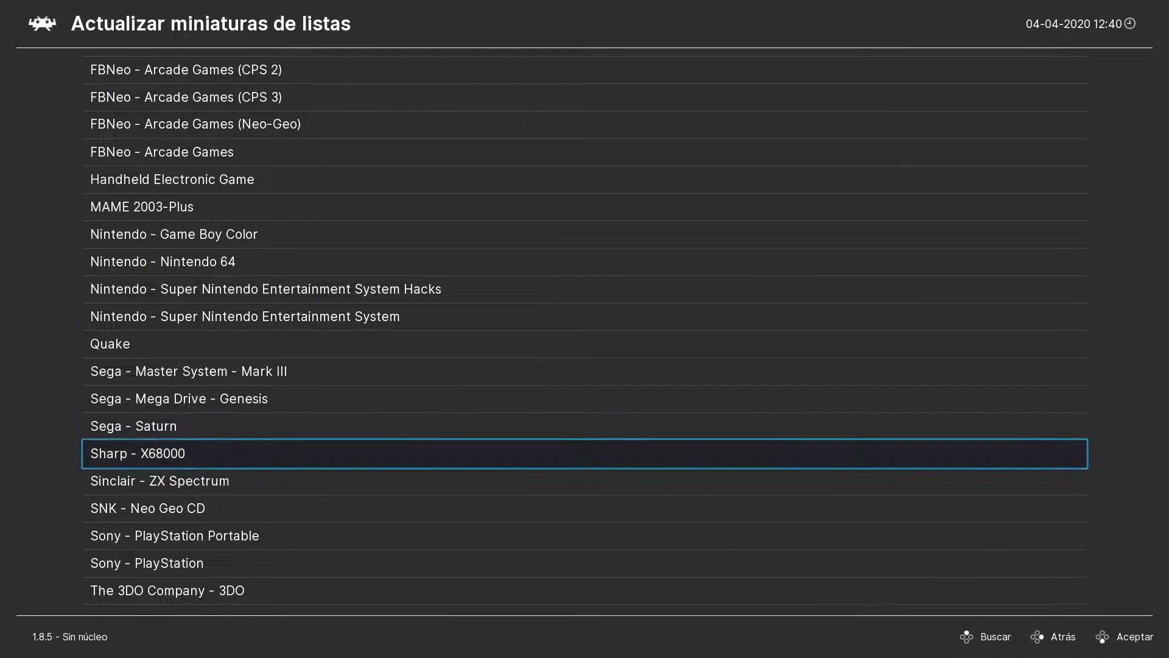
key(Up)
key(Up)
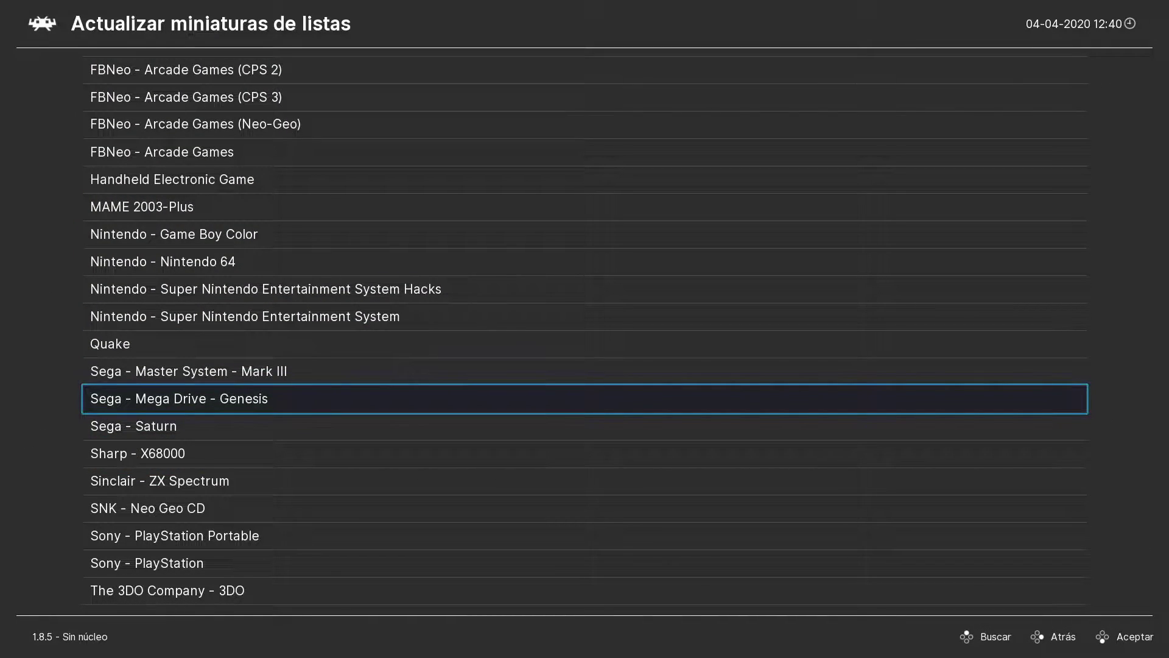
key(Return)
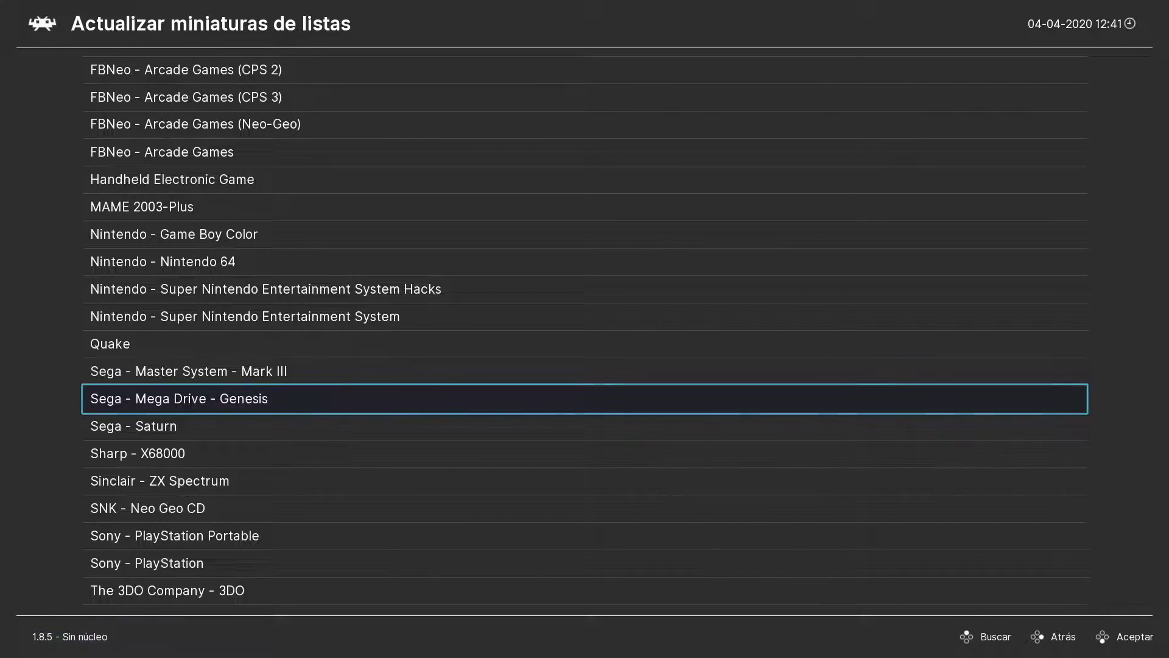
- Return to the main menu and open the Mega Drive - Genesis playlist
key(BackSpace)
key(BackSpace)
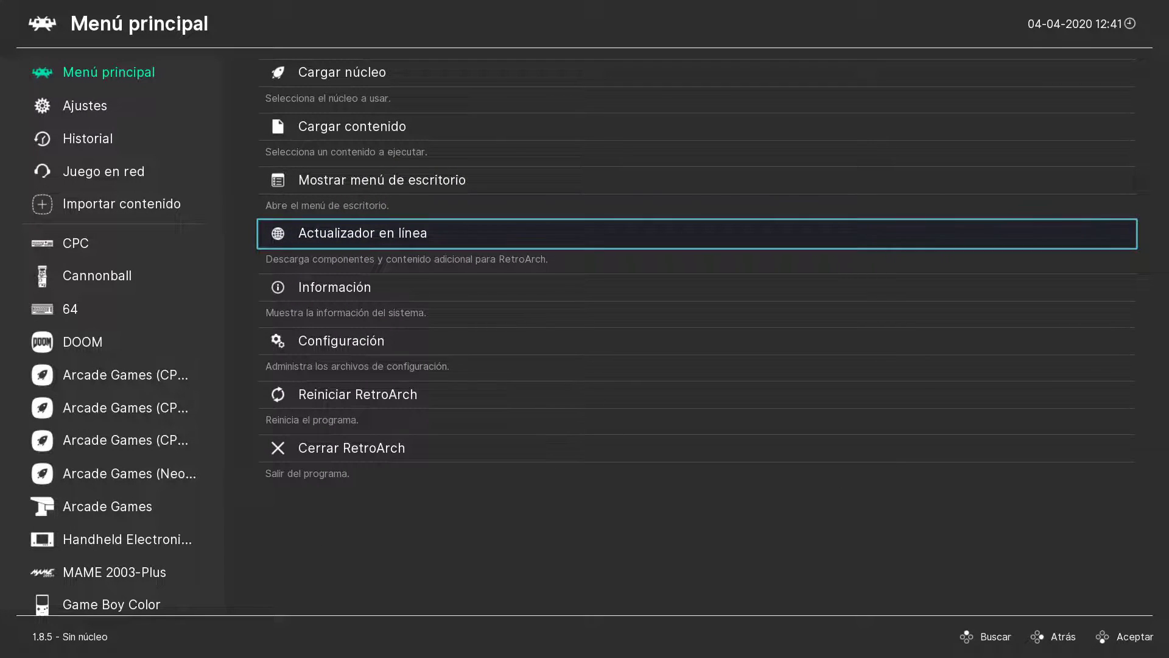
key(Left)
key(Down)
key(Down)
key(Down)
key(Down)
key(Down)
key(Down)
key(Down)
key(Down)
key(Down)
key(Down)
key(Down)
key(Down)
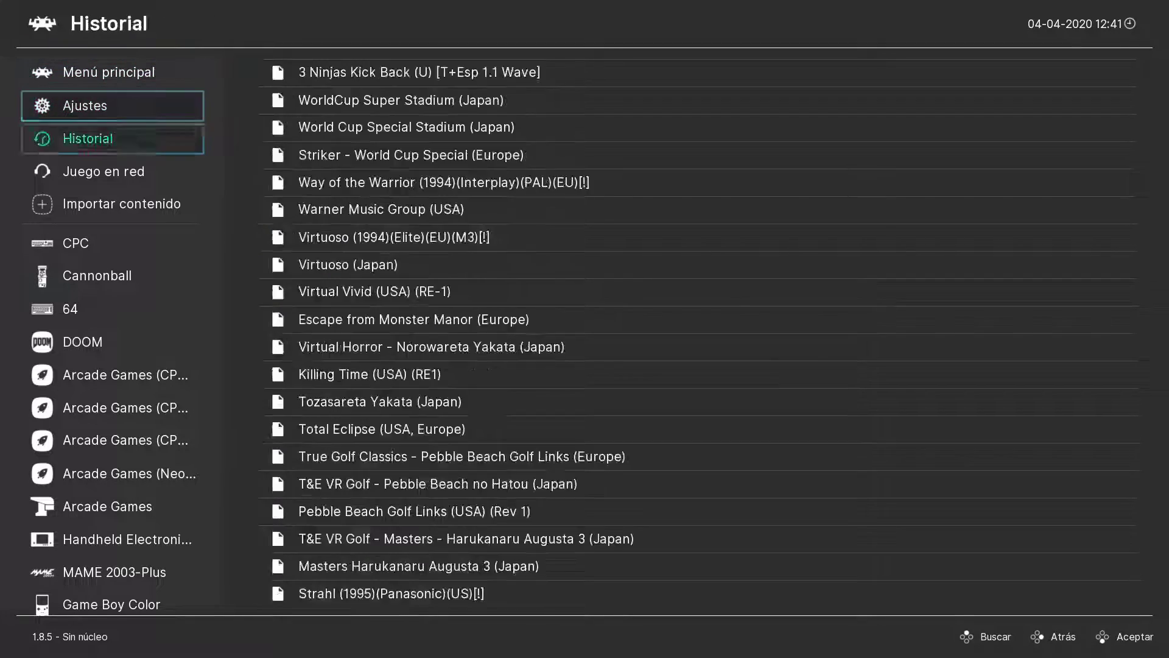
key(Down)
key(Down)
key(Down)
key(Down)
key(Down)
key(Down)
key(Down)
key(Down)
key(Down)
key(Down)
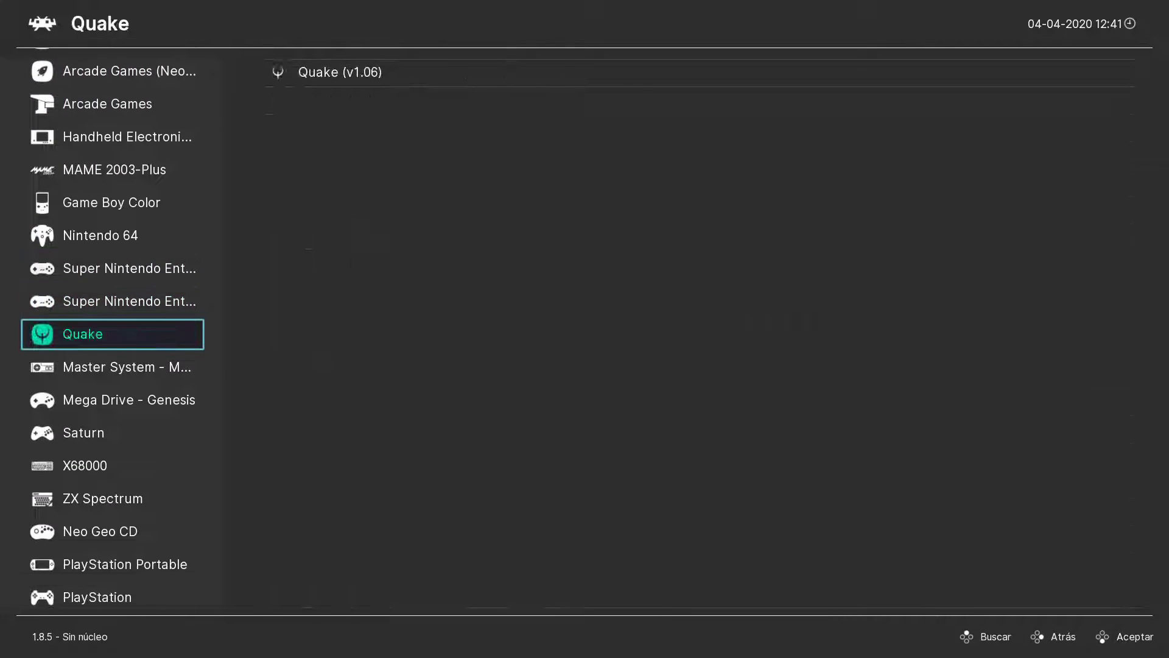
key(Right)
key(Down)
key(Down)
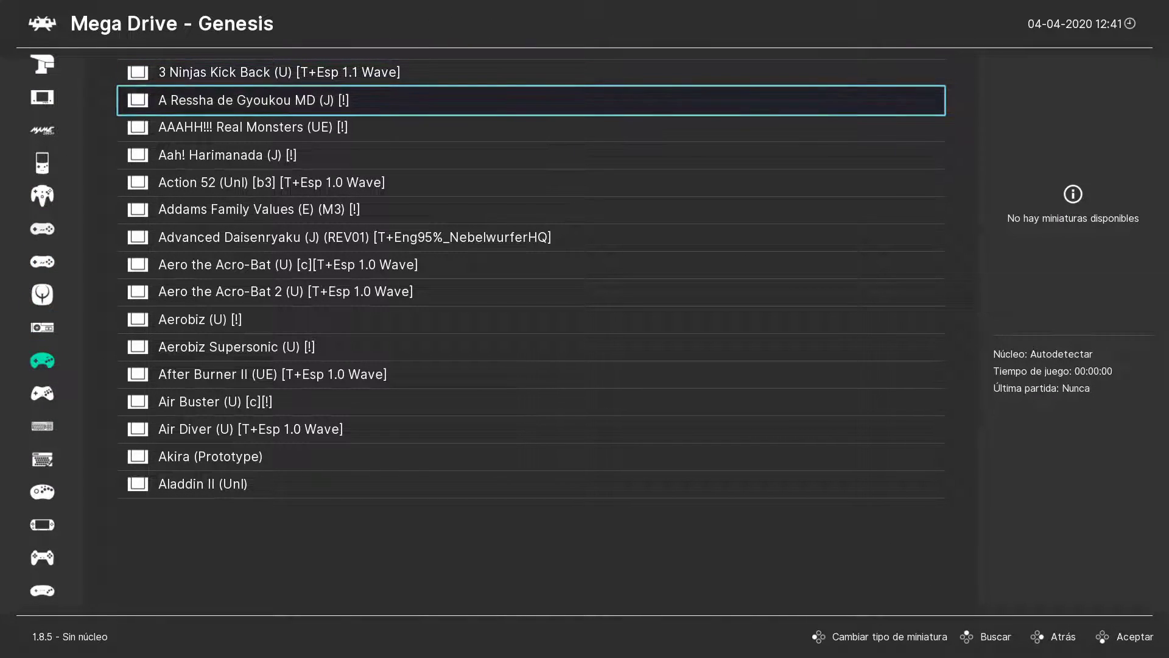
- Examine the thumbnail area for the games in the Mega Drive - Genesis playlist
key(Down)
key(Down)
key(Down)
key(Down)
key(Down)
key(Down)
key(Down)
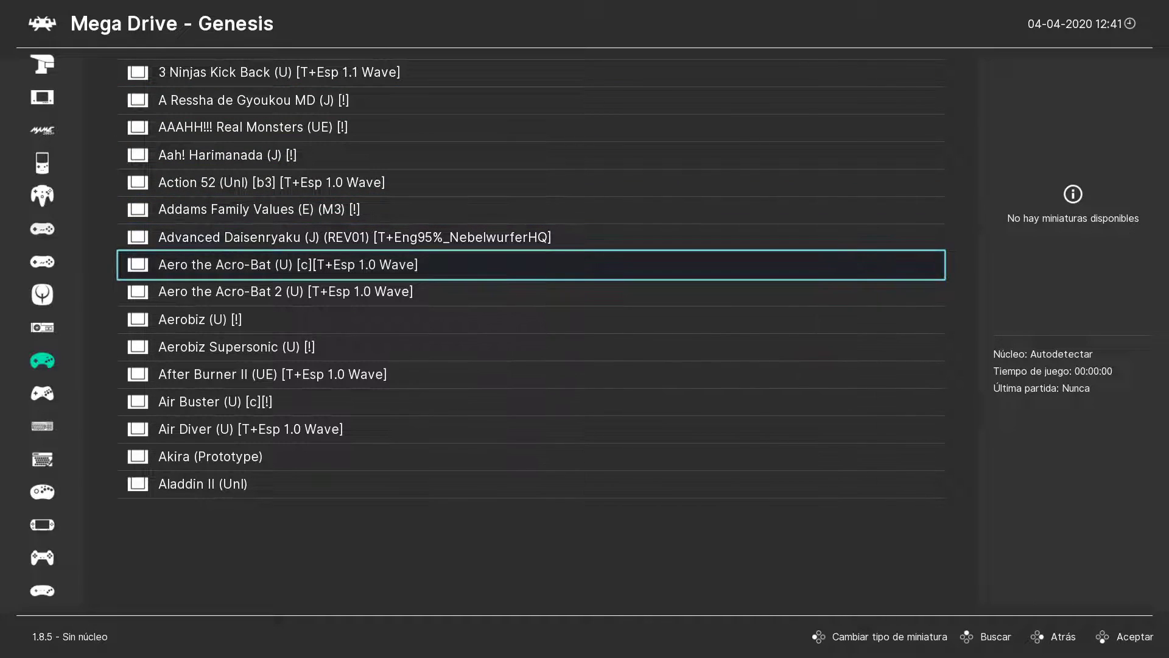
key(Down)
key(Down)
key(Down)
key(Down)
key(Down)
key(Down)
key(Down)
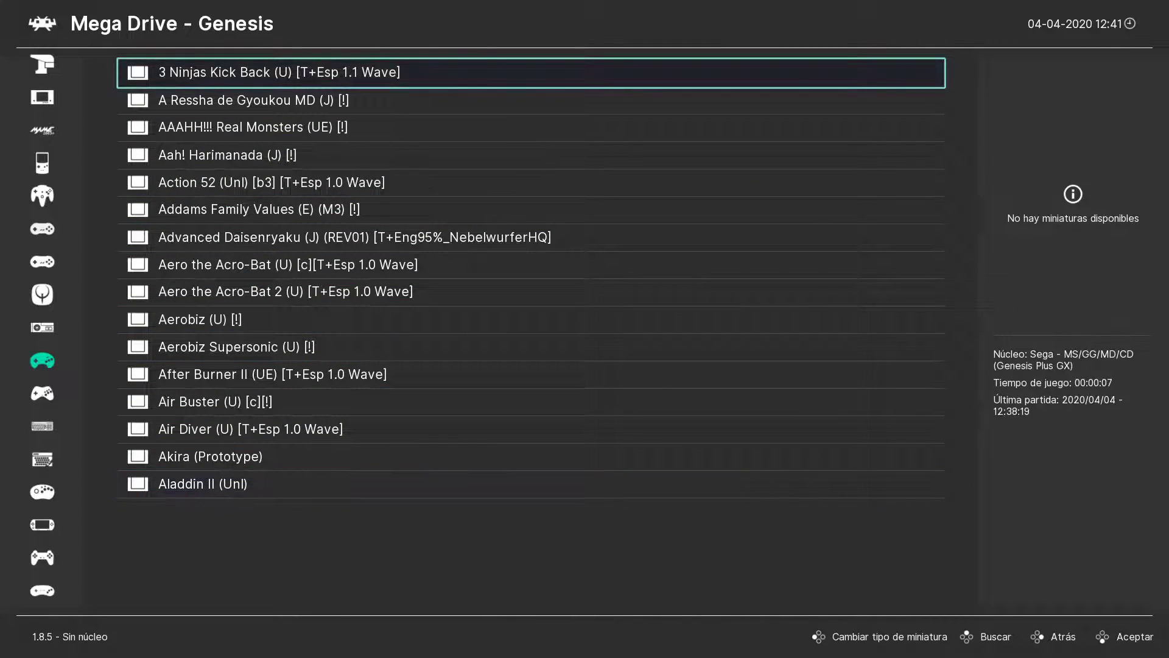
key(Down)
key(Down)
key(Down)
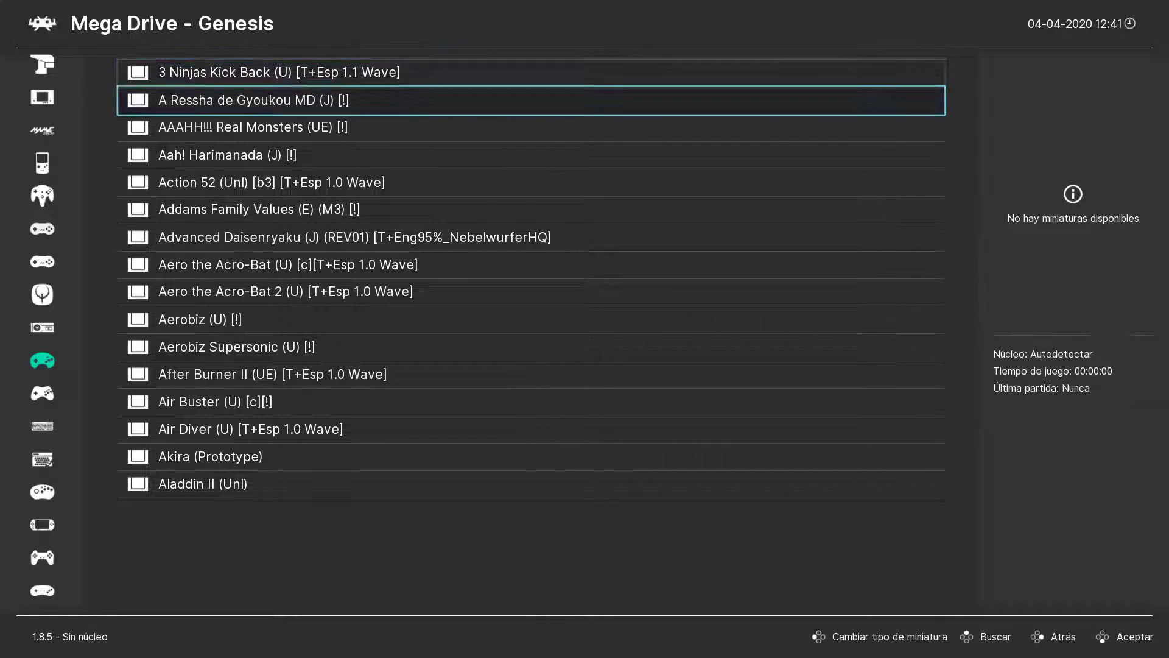
key(Down)
key(Down)
key(Down)
key(Down)
key(Down)
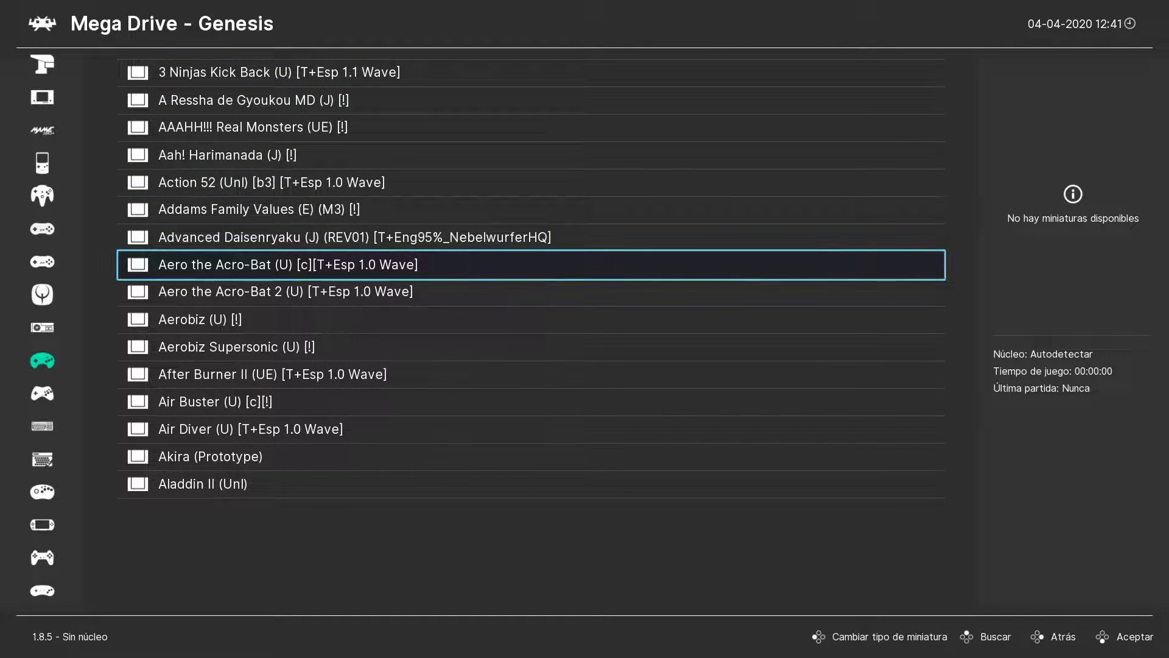
key(Down)
key(Down)
key(Up)
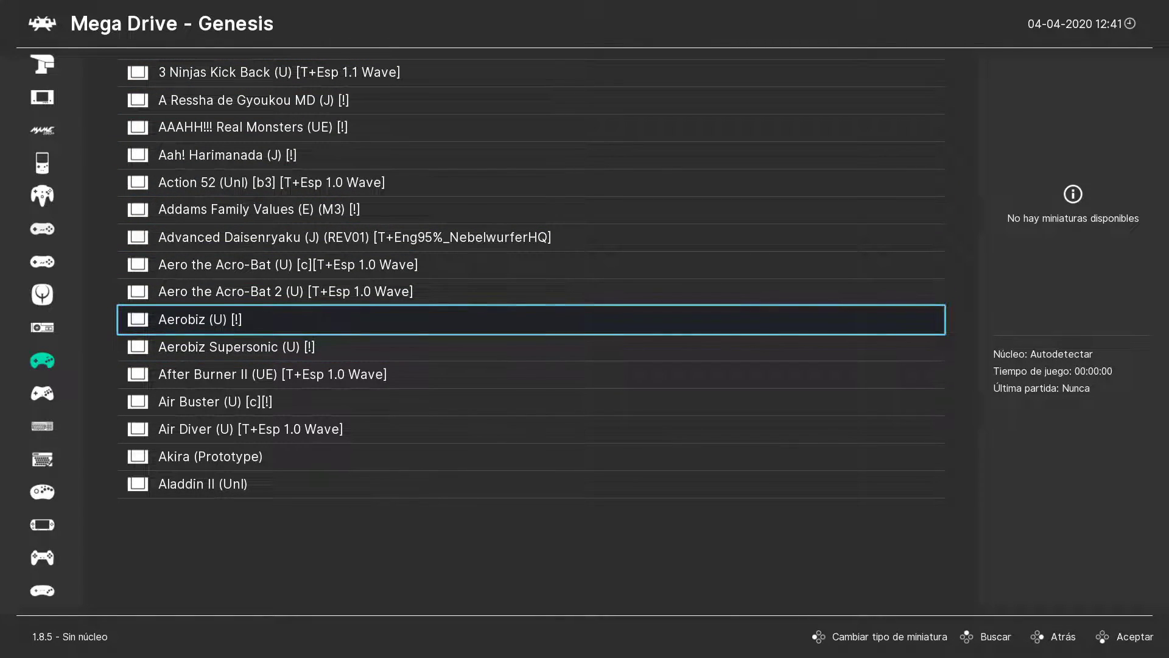
key(Up)
key(Up)
key(Up)
key(Up)
key(Up)
key(Up)
key(Up)
key(Up)
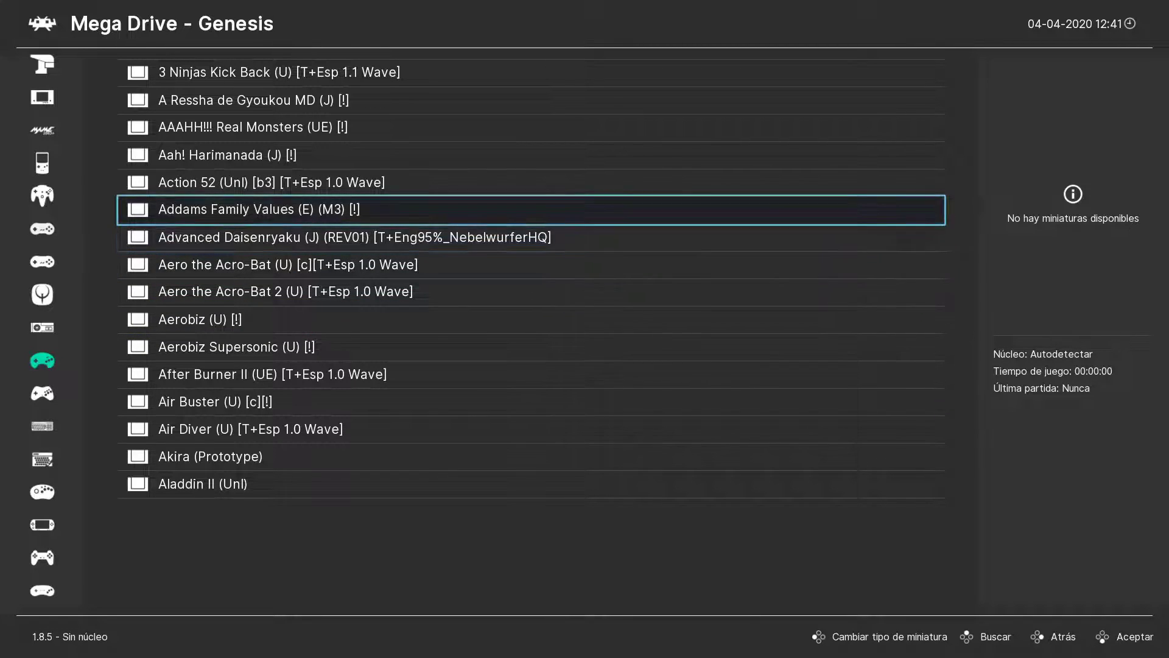
key(Up)
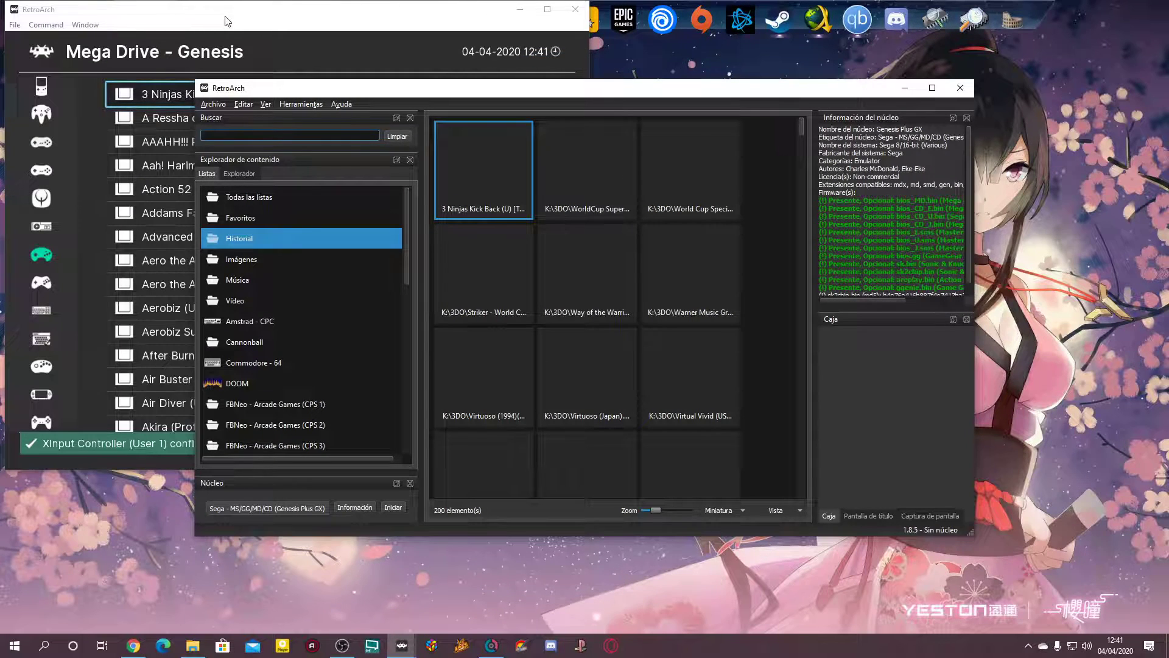
- Bring up the desktop menu and reposition its window and the main RetroArch window
drag(226, 21, 269, 45)
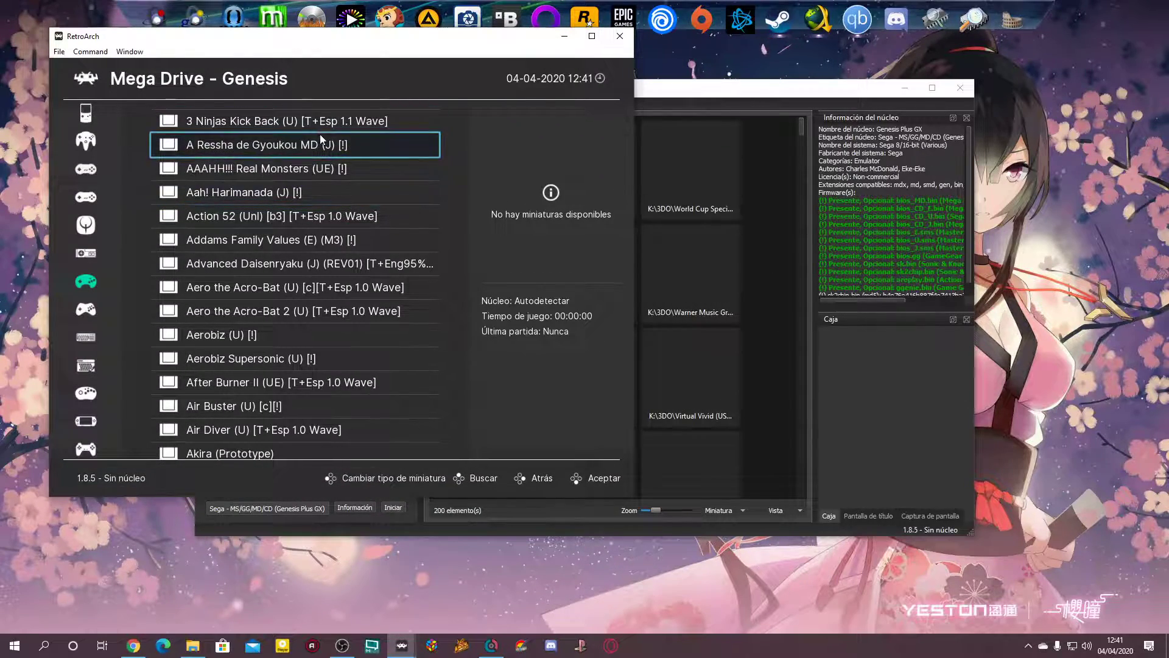
key(F5)
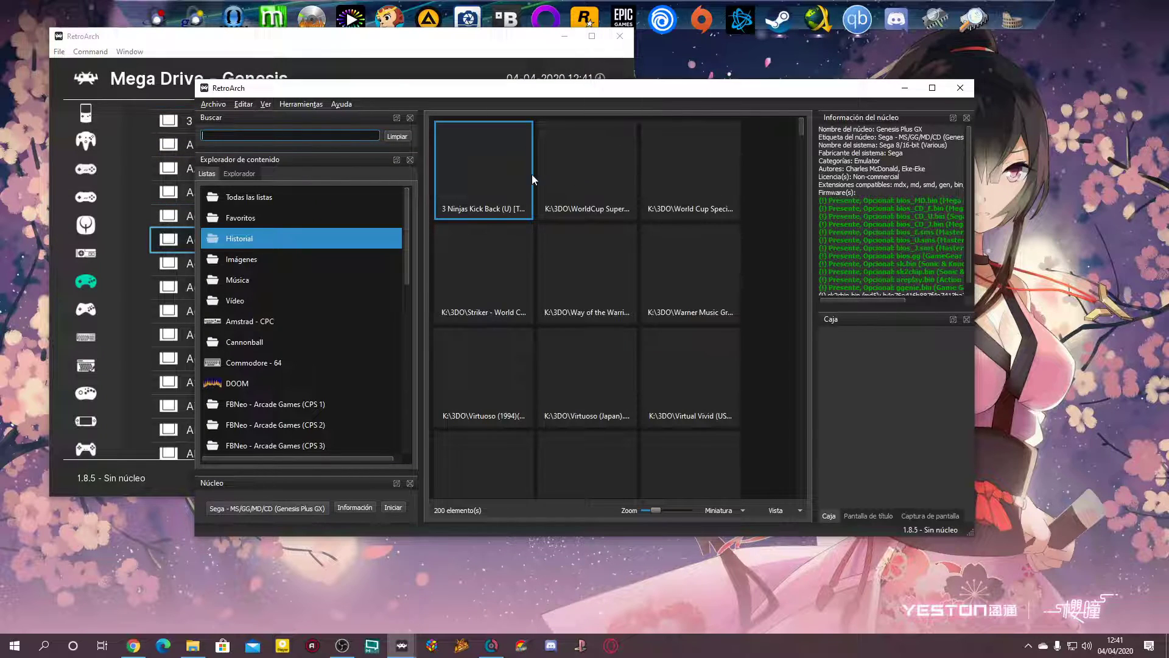
key(BackSpace)
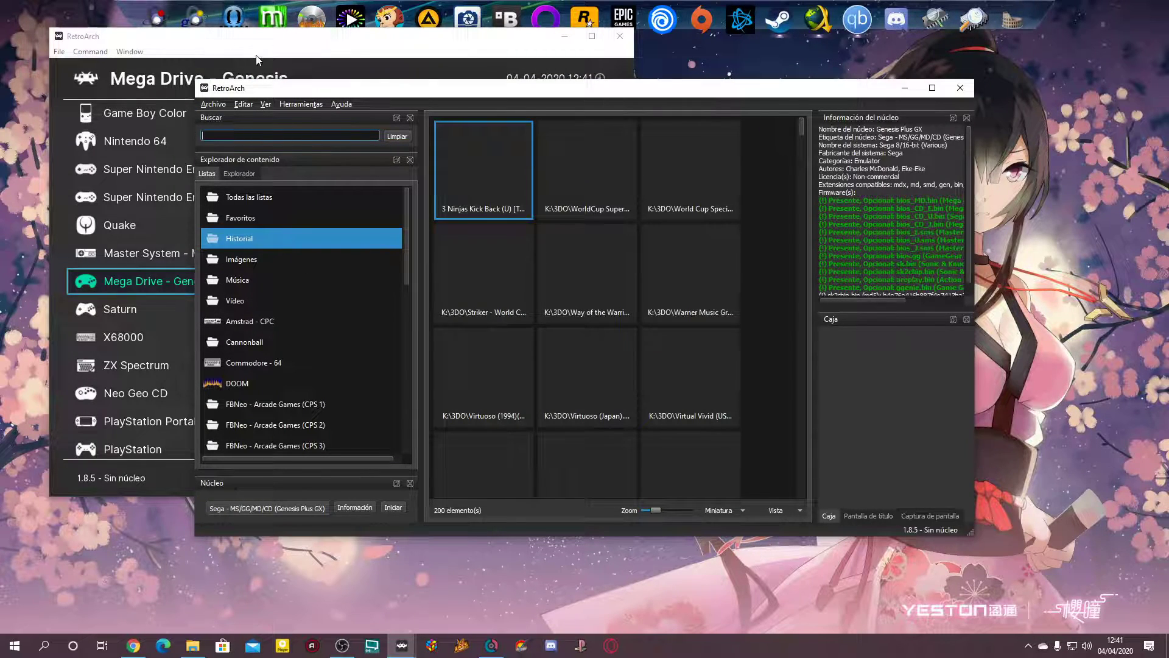
key(Return)
drag(488, 96, 532, 109)
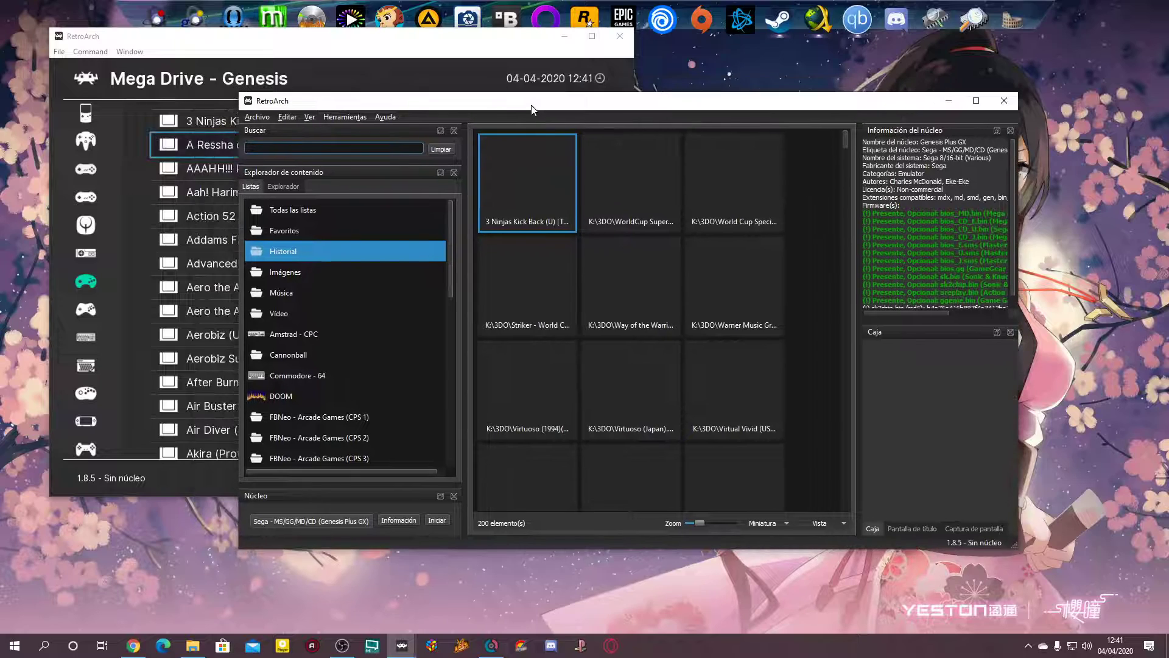
- Minimize the main RetroArch window and reposition the desktop menu window by itself
scroll(375, 326, down, 10)
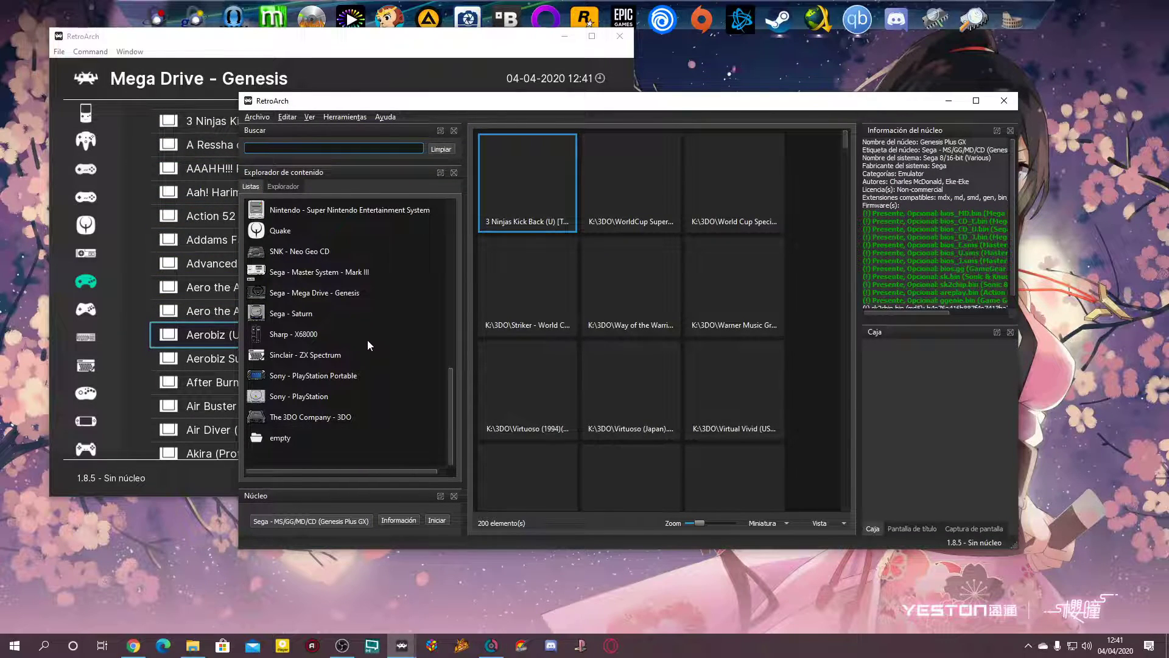
scroll(367, 341, up, 10)
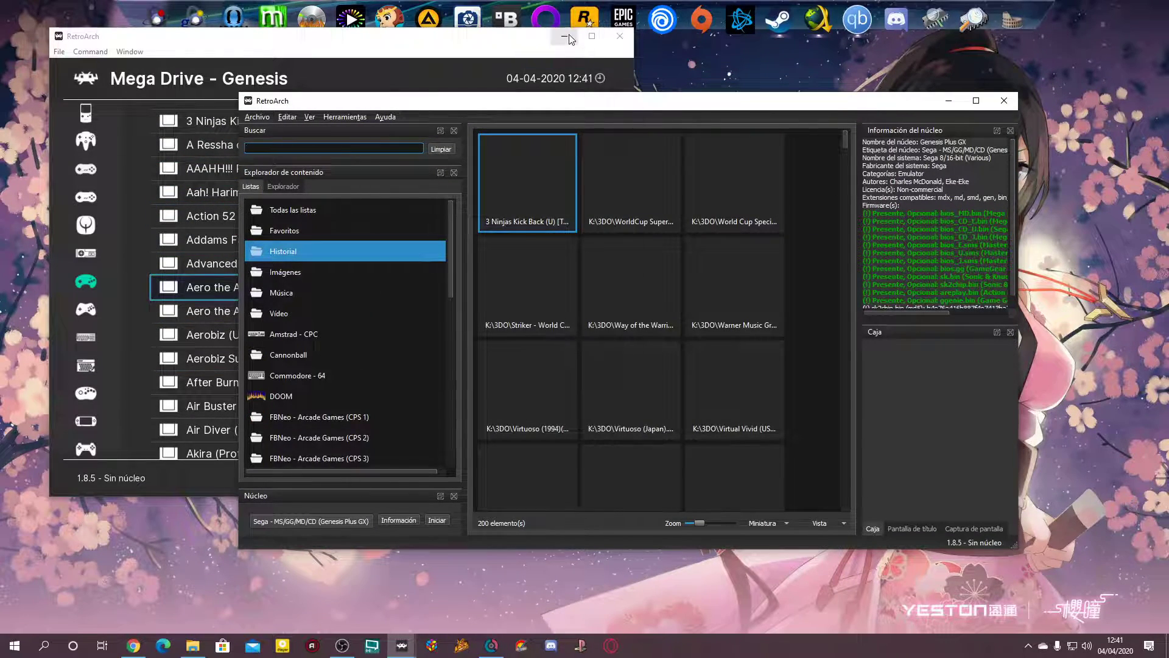
click(567, 35)
drag(447, 100, 382, 81)
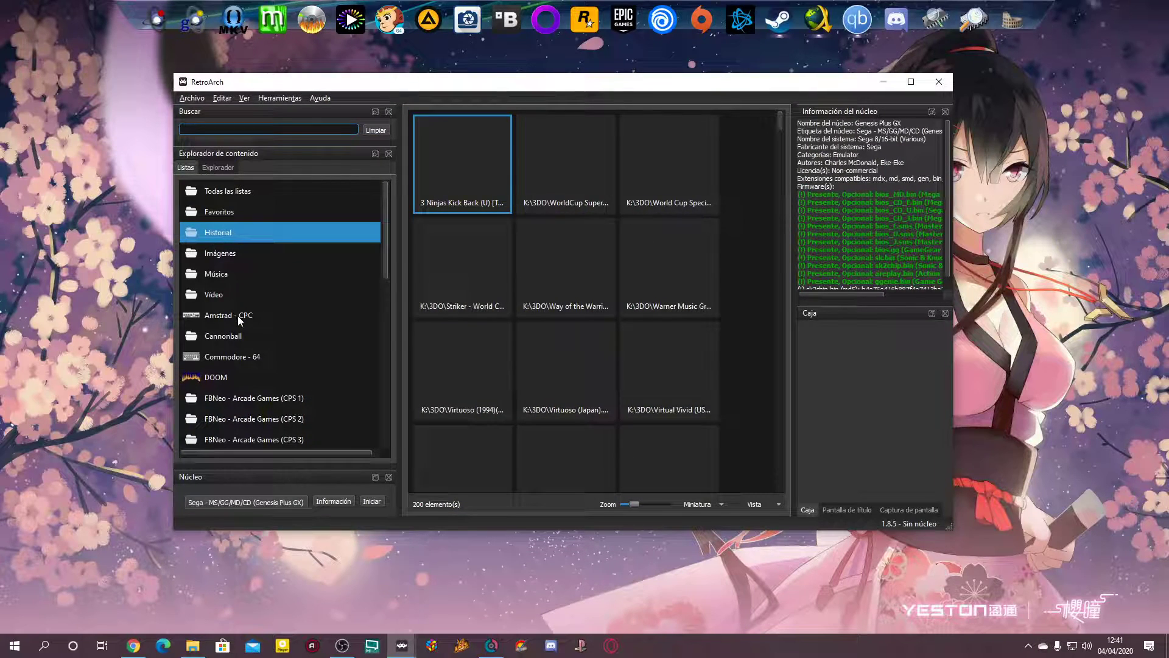
- Show the games of the Sega - Mega Drive - Genesis playlist in the desktop menu
scroll(316, 277, down, 2)
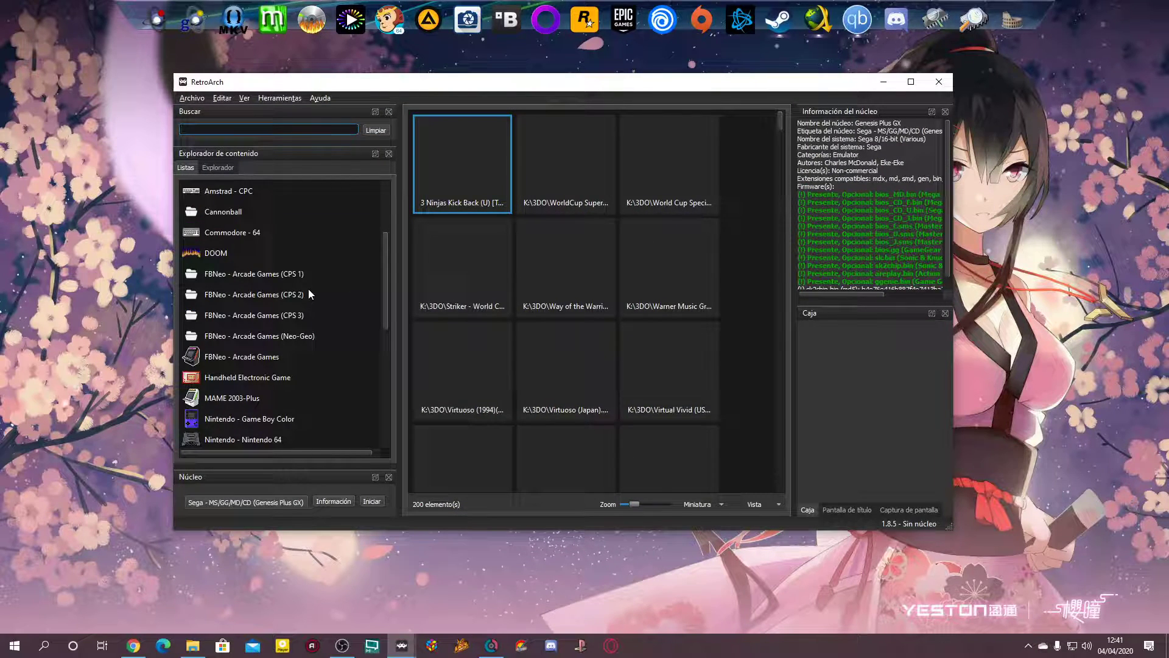
scroll(311, 290, up, 2)
scroll(274, 313, down, 4)
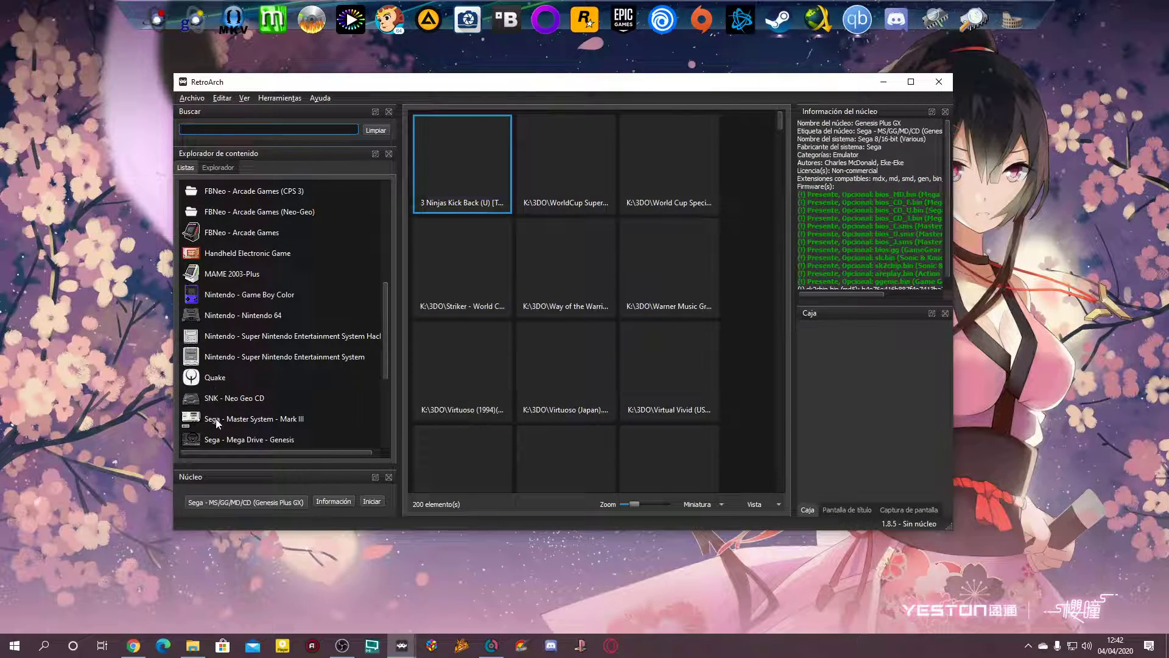
scroll(229, 408, down, 2)
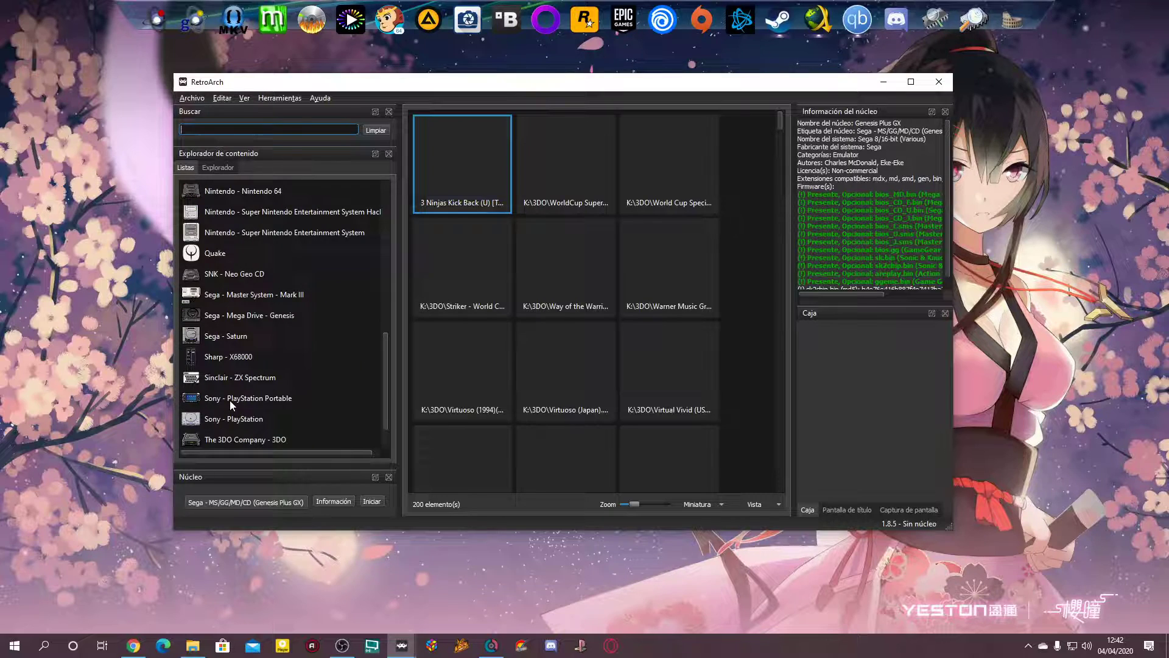
click(258, 316)
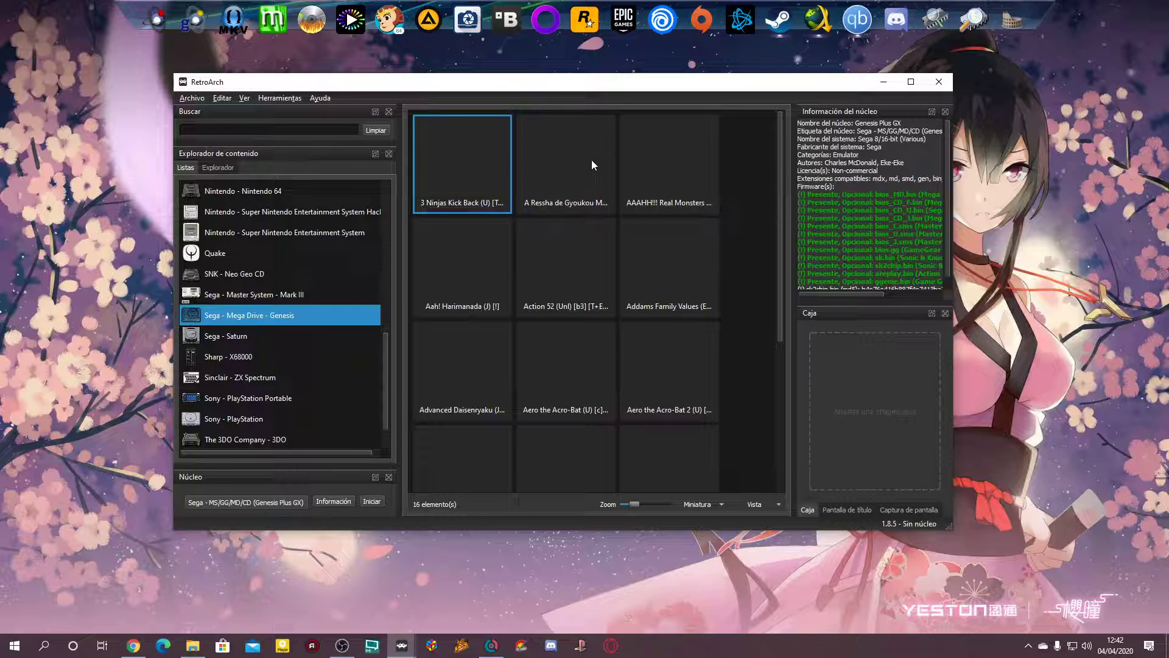
- View the Pantalla de título, Captura de pantalla and Caja images for the Mega Drive game
click(591, 159)
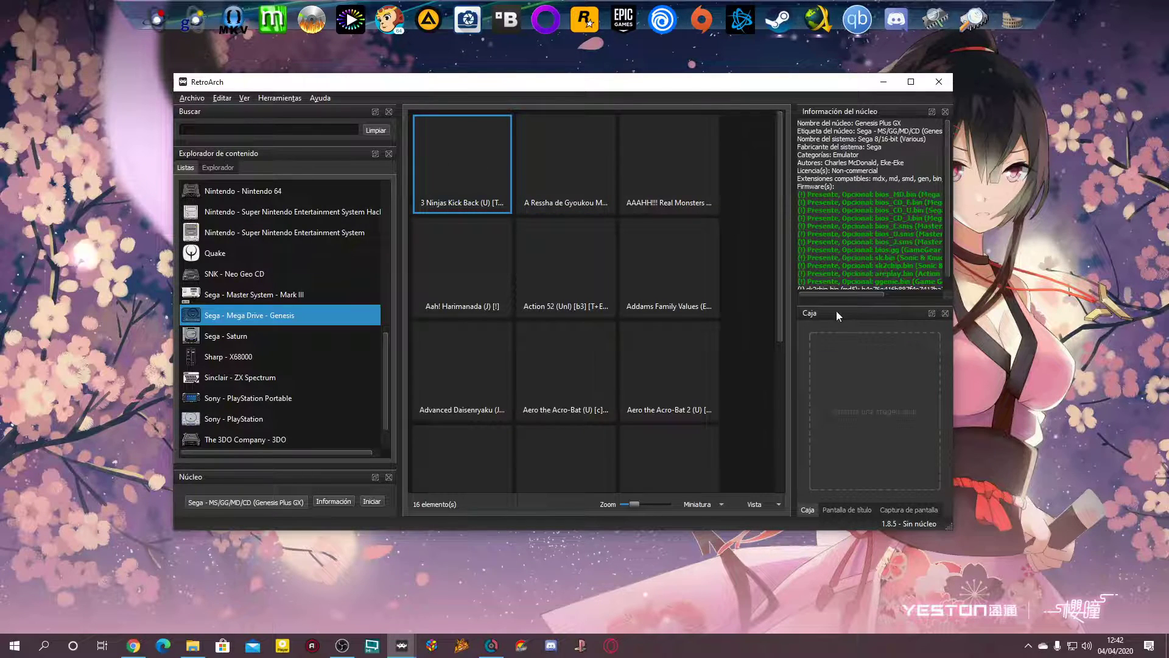
click(841, 509)
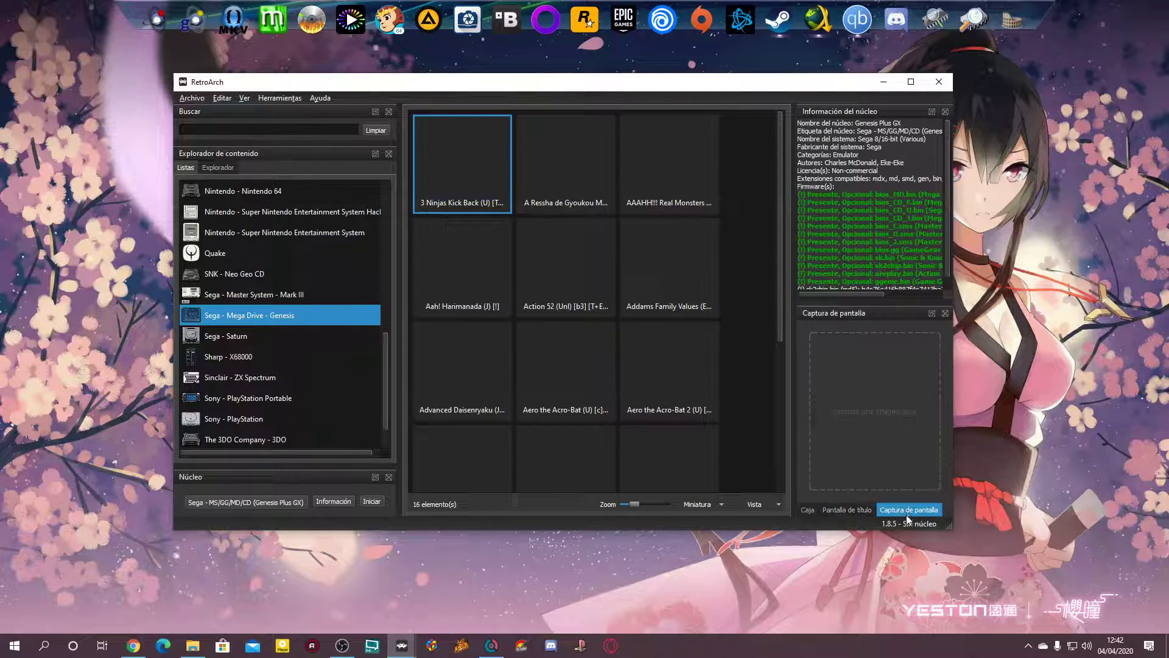
click(808, 510)
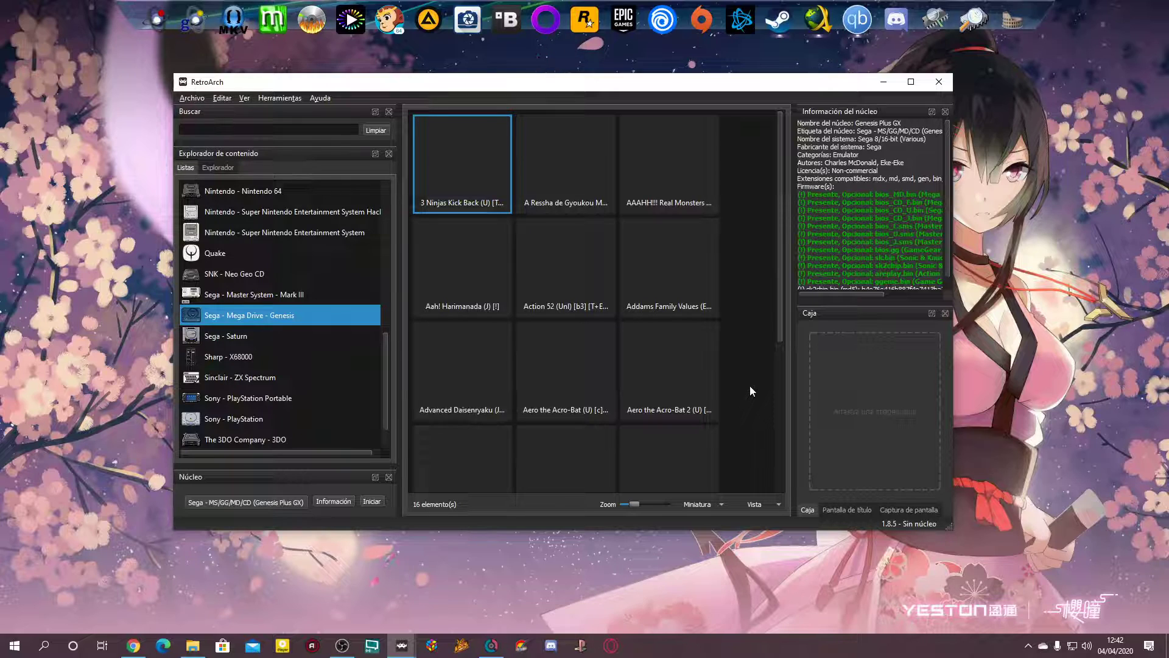
click(413, 570)
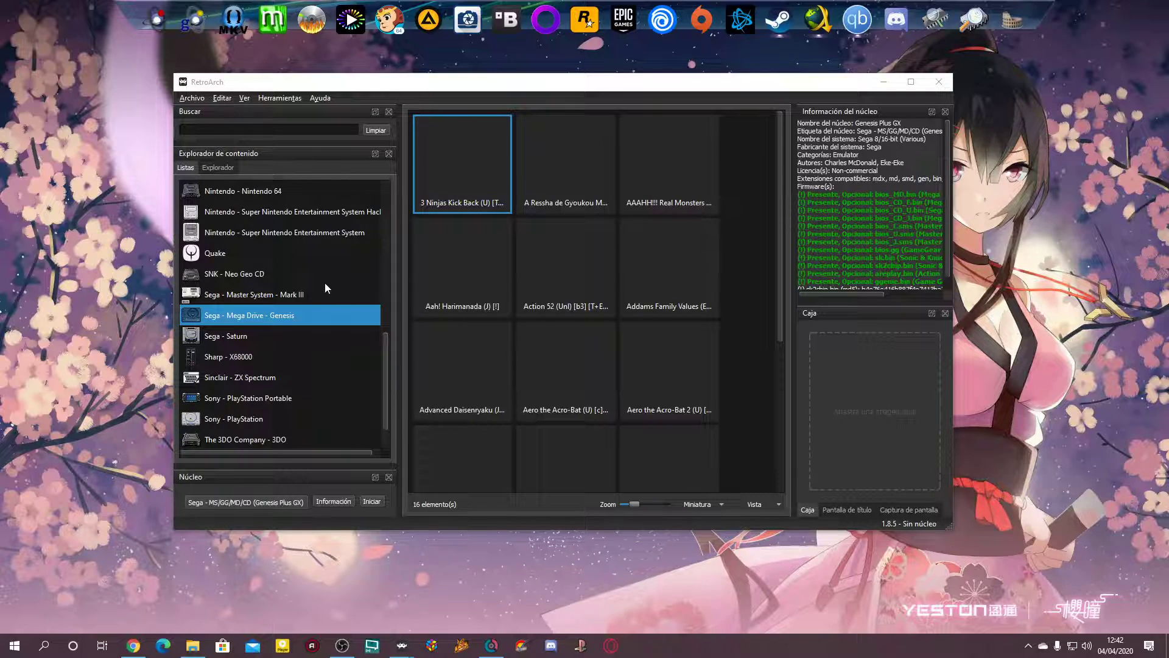
click(472, 164)
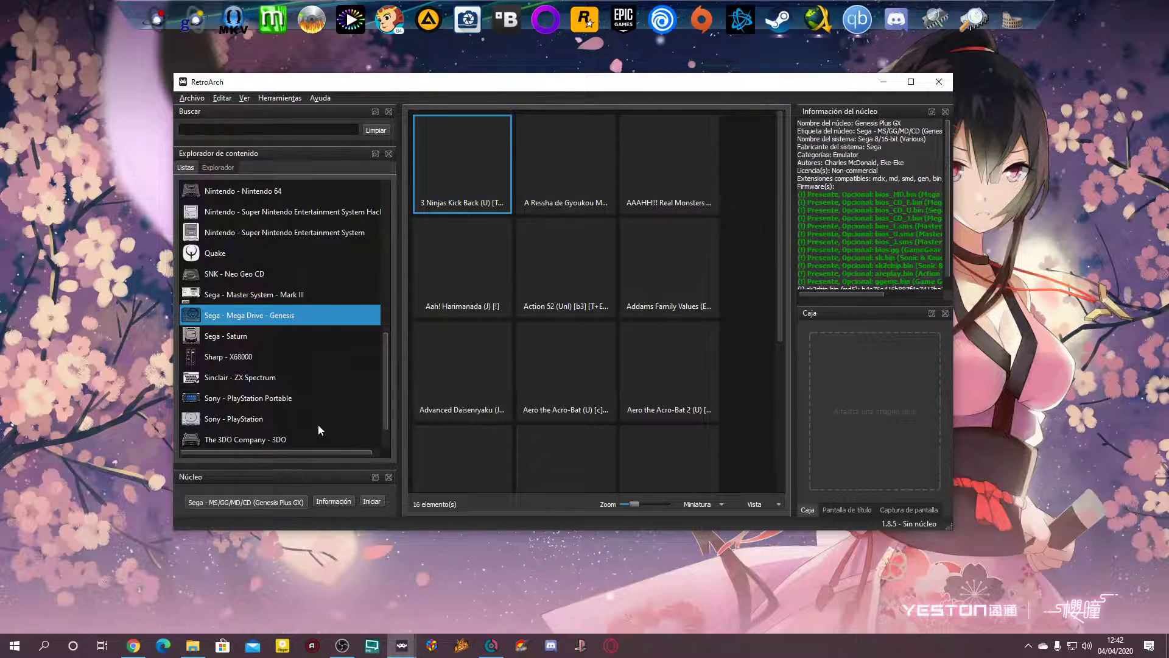
- Switch to File Explorer and open the Mega Drive > media > images folder inside Imagenes
click(193, 650)
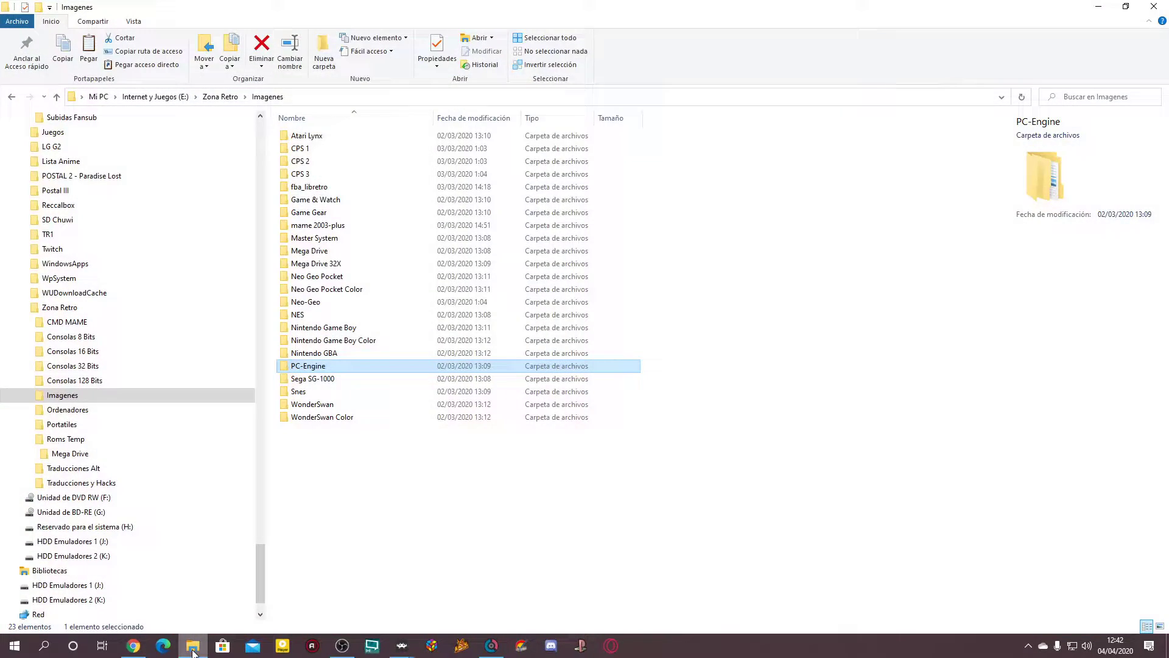
click(26, 396)
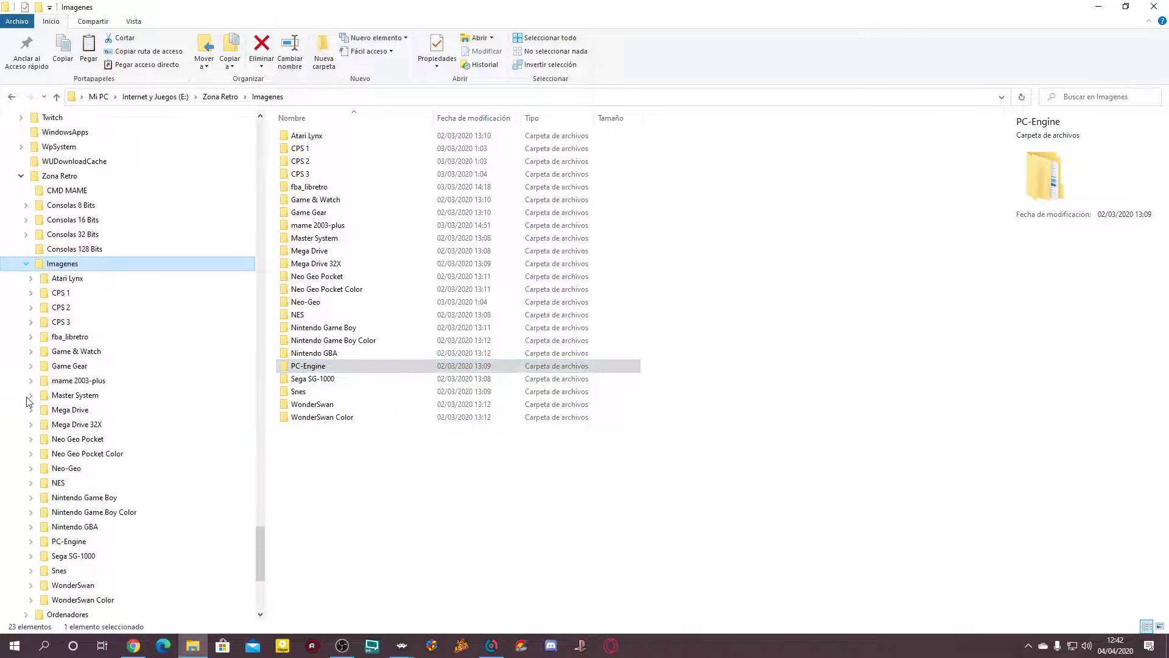
click(75, 412)
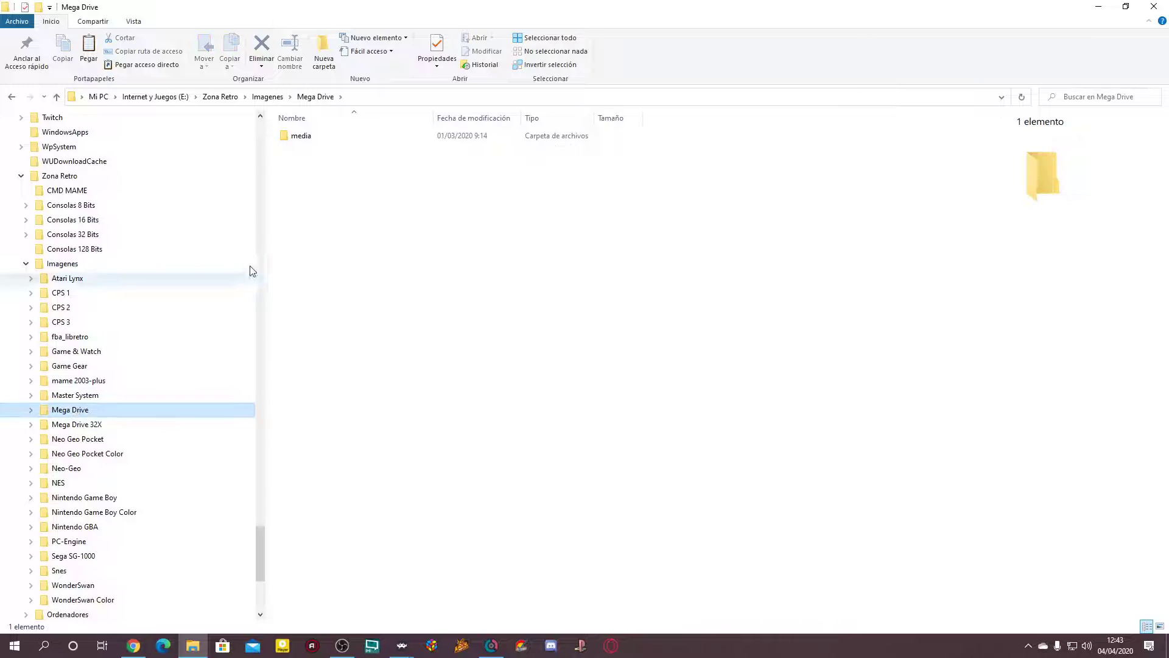
double_click(306, 137)
double_click(313, 136)
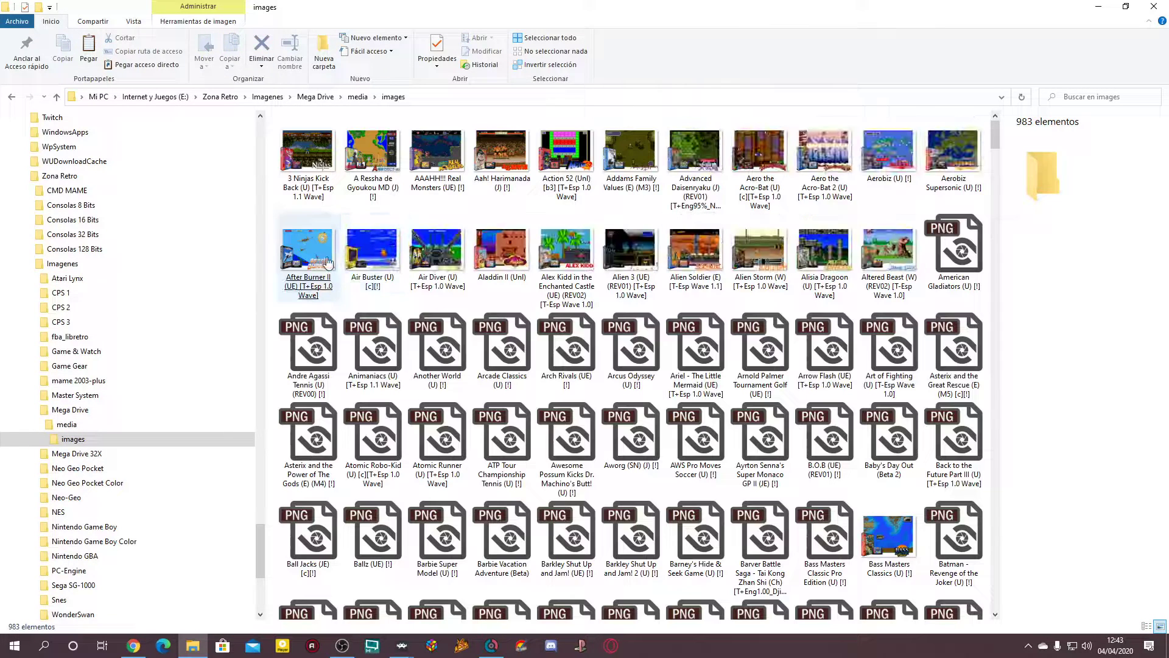
- Add the 3 Ninjas Kick Back image from the images folder as the game's Caja thumbnail in RetroArch's desktop menu
click(314, 154)
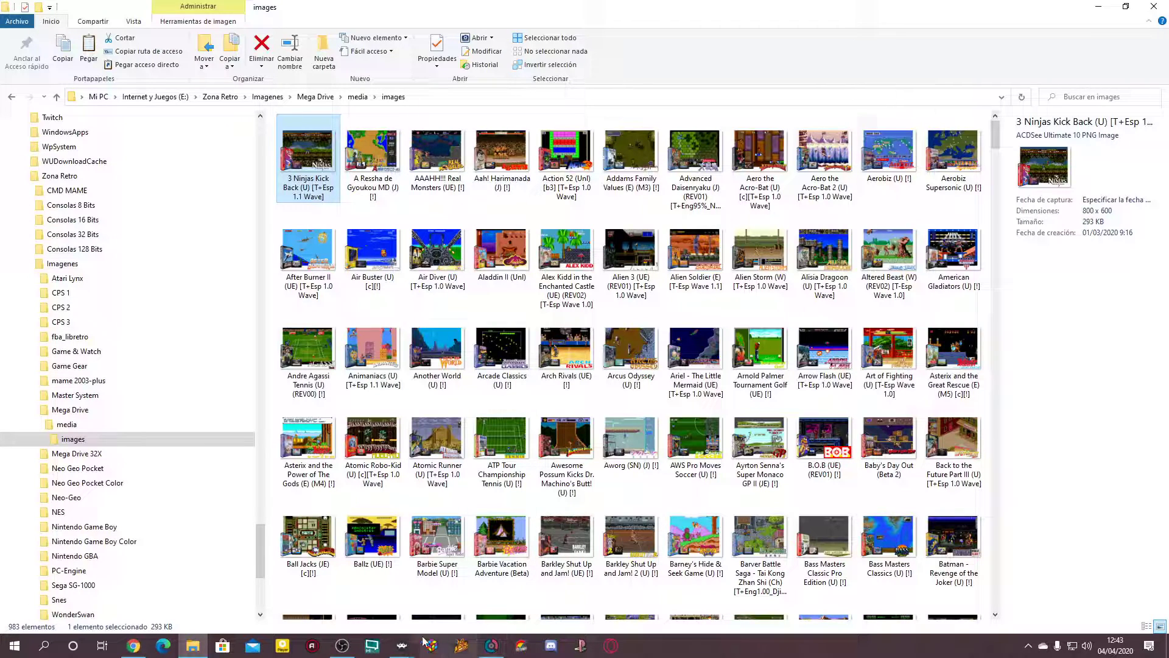
click(404, 647)
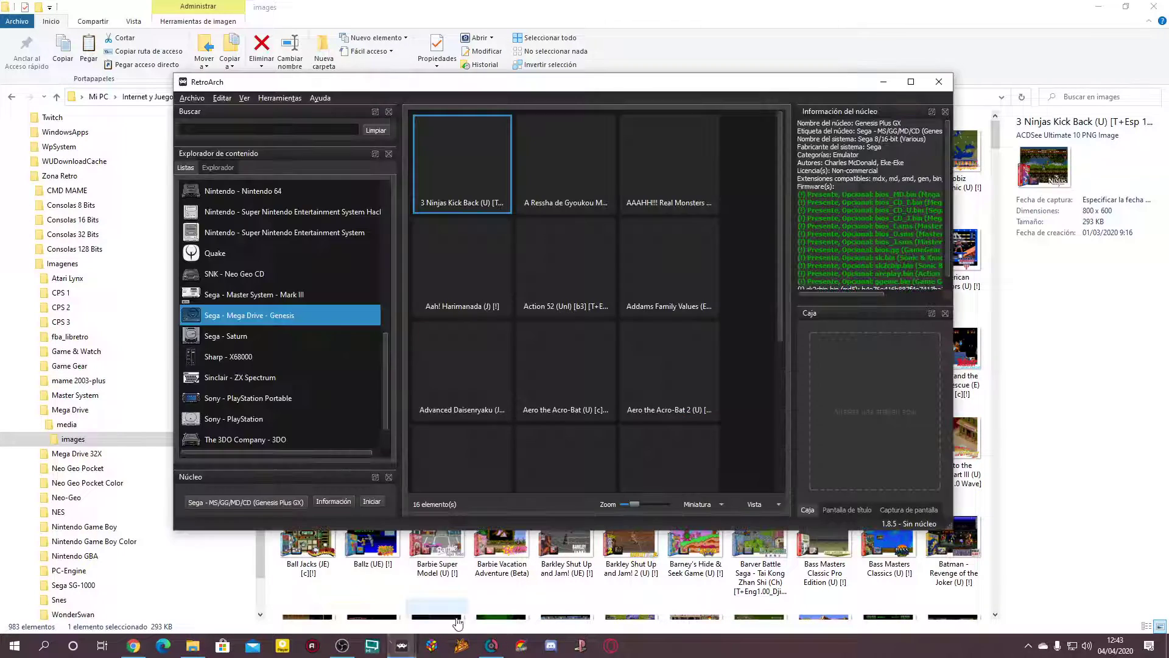
drag(549, 91, 655, 121)
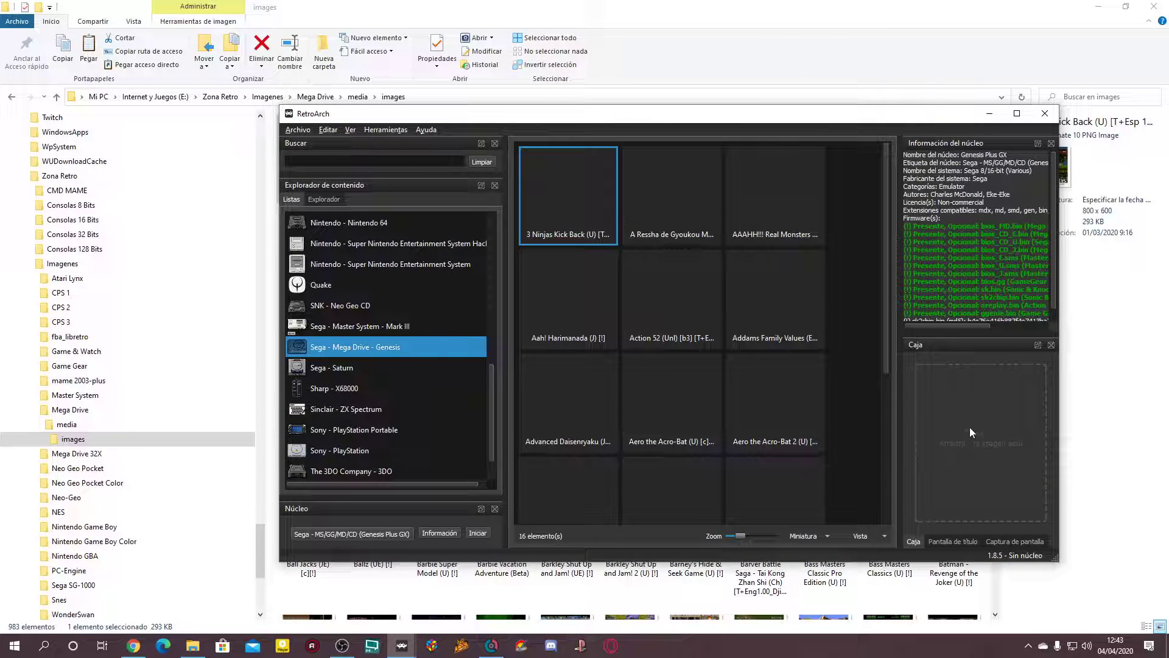
drag(552, 124, 598, 135)
drag(284, 173, 1037, 470)
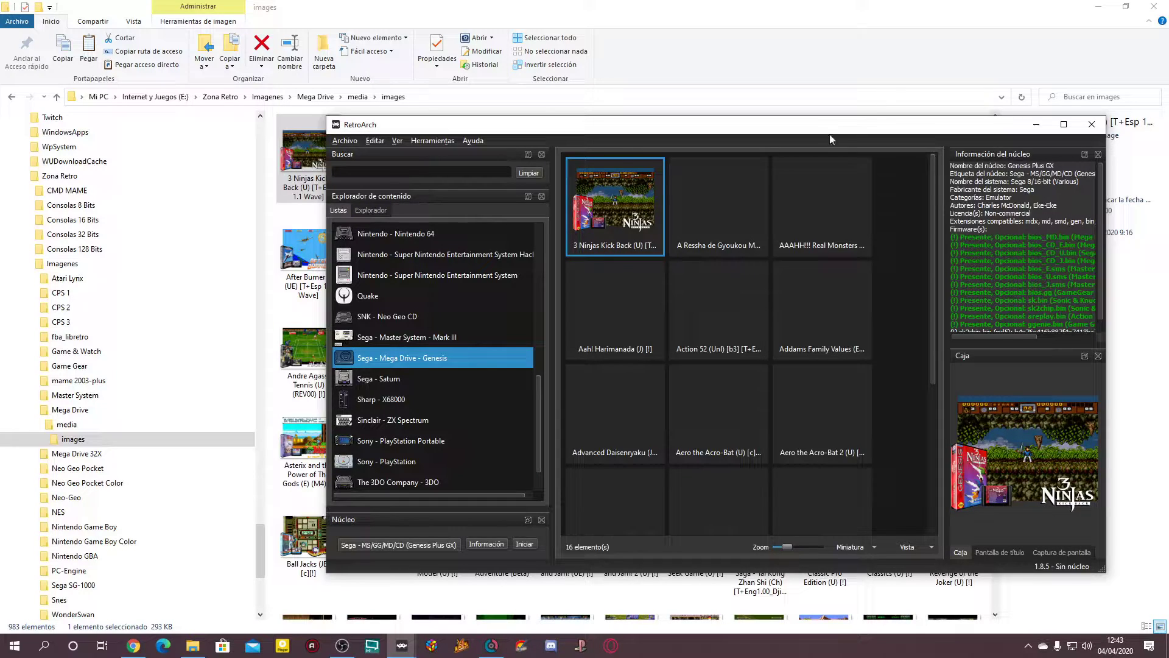
- Close the desktop menu, minimize File Explorer and bring back the main RetroArch window
drag(744, 132, 586, 100)
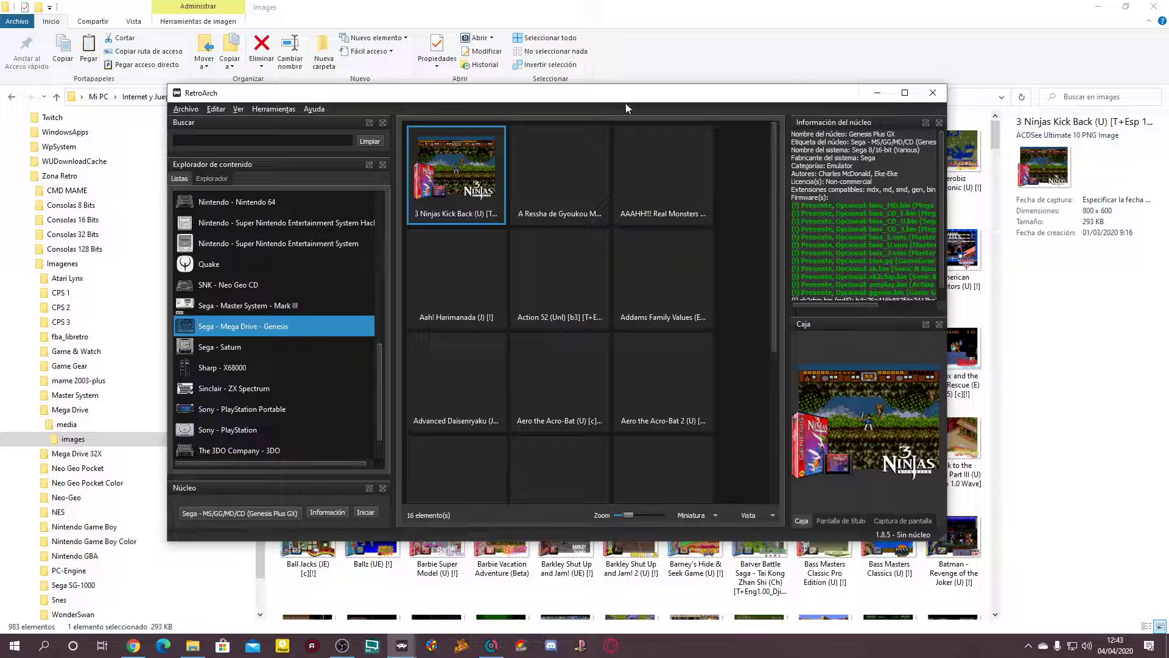
click(933, 93)
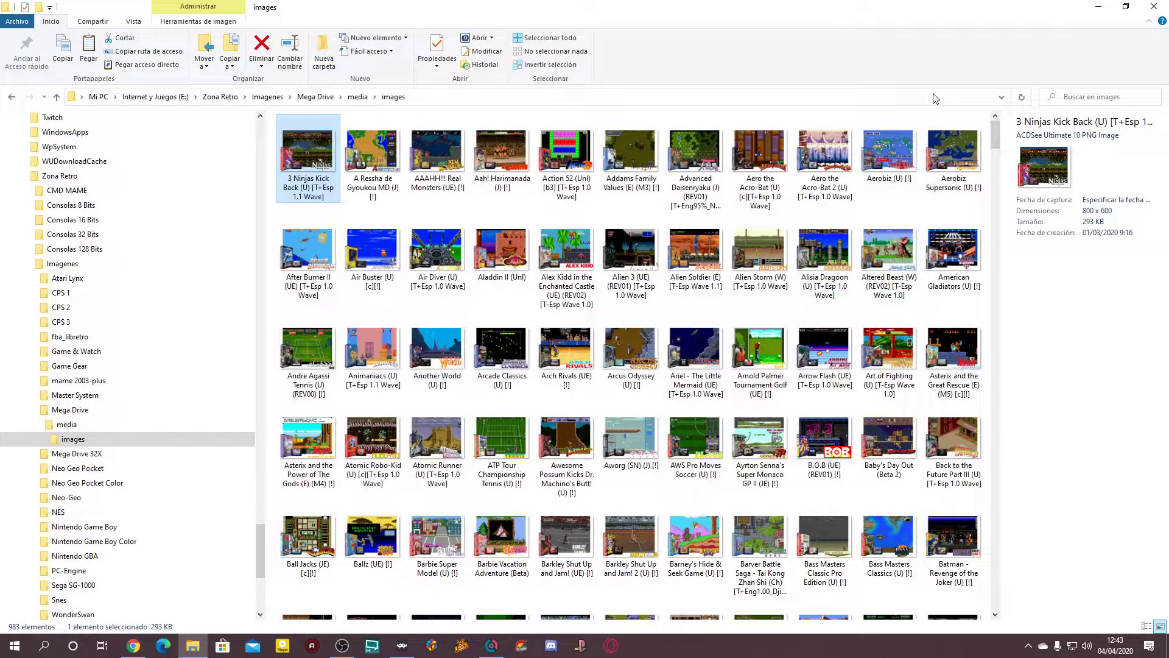
click(1096, 6)
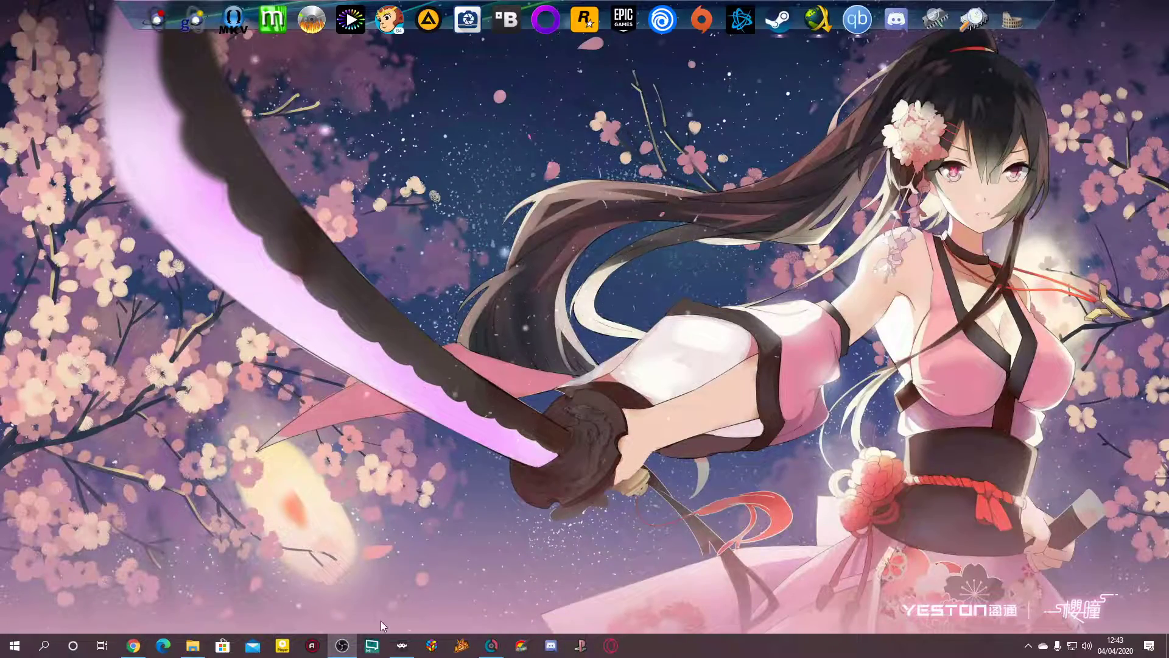
click(413, 647)
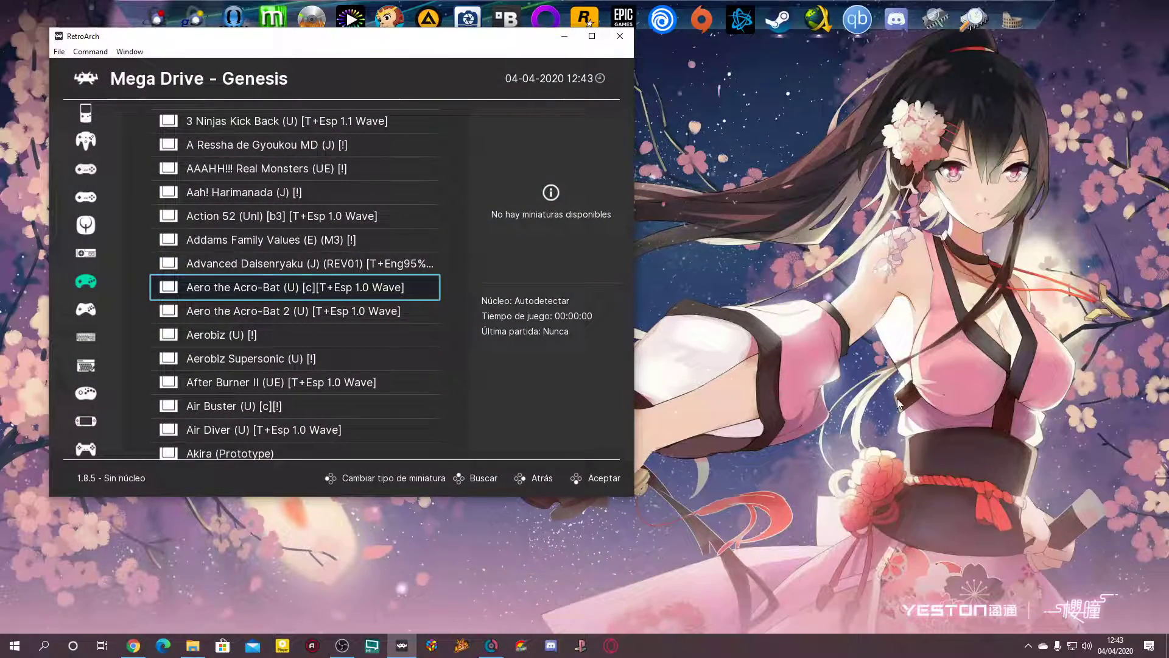
- Highlight 3 Ninjas Kick Back in the Mega Drive - Genesis playlist to check its thumbnail
key(Up)
key(Up)
key(Up)
key(Up)
key(Up)
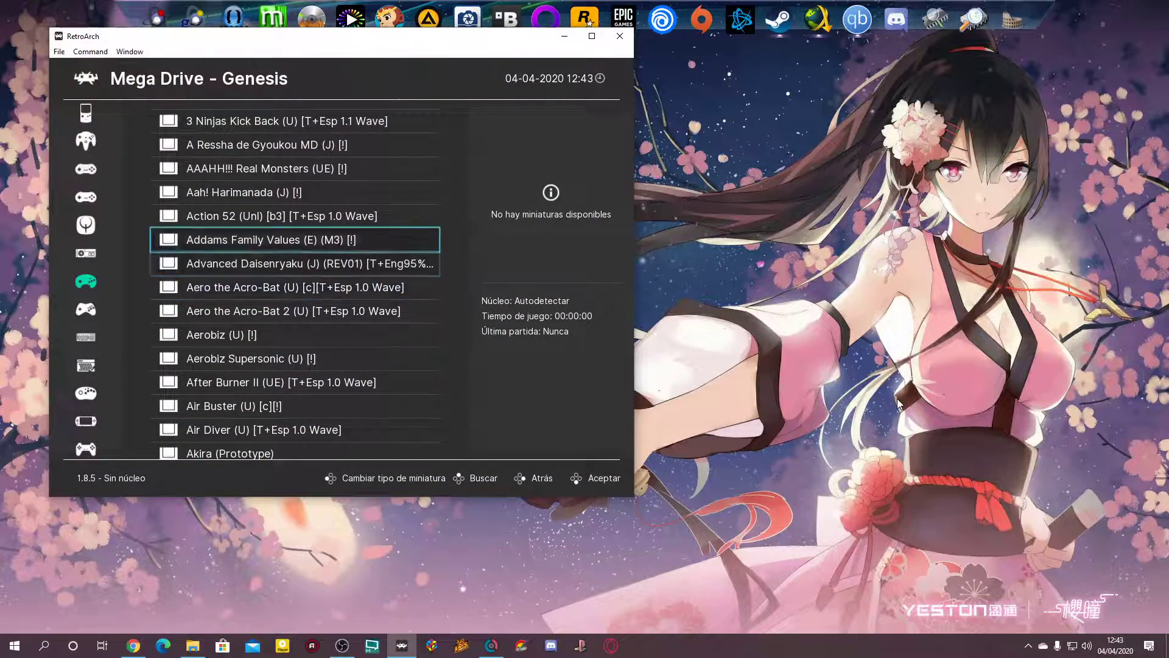
key(Up)
key(Up)
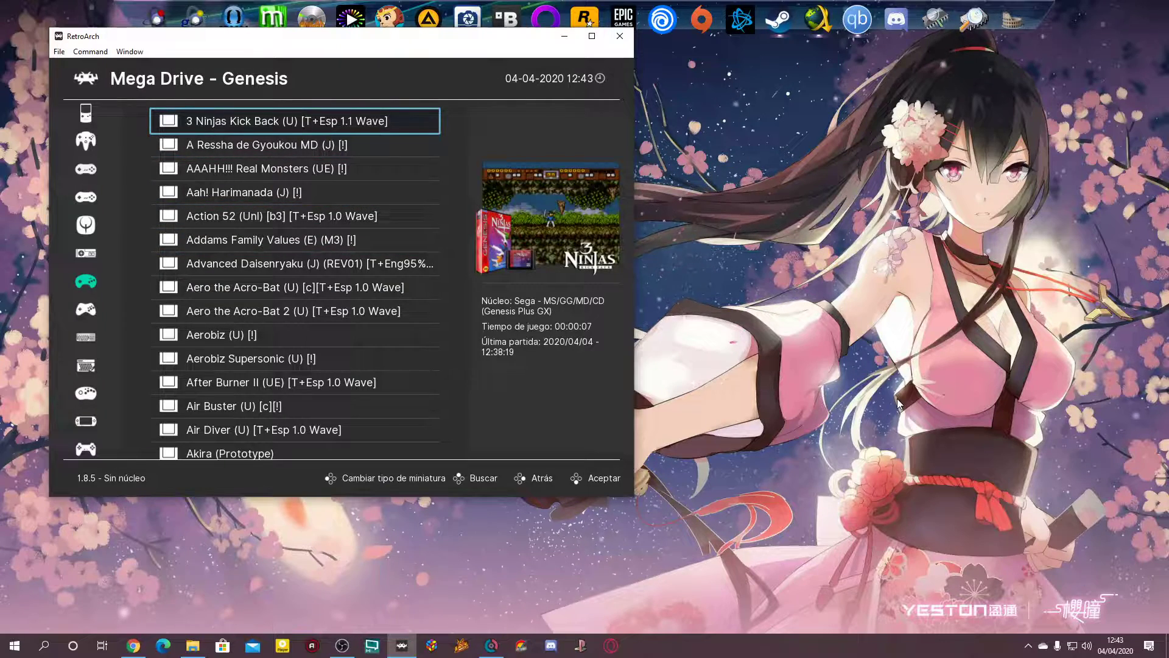
- Show RetroArch in full screen and highlight 3 Ninjas Kick Back again at the start of the playlist
key(Escape)
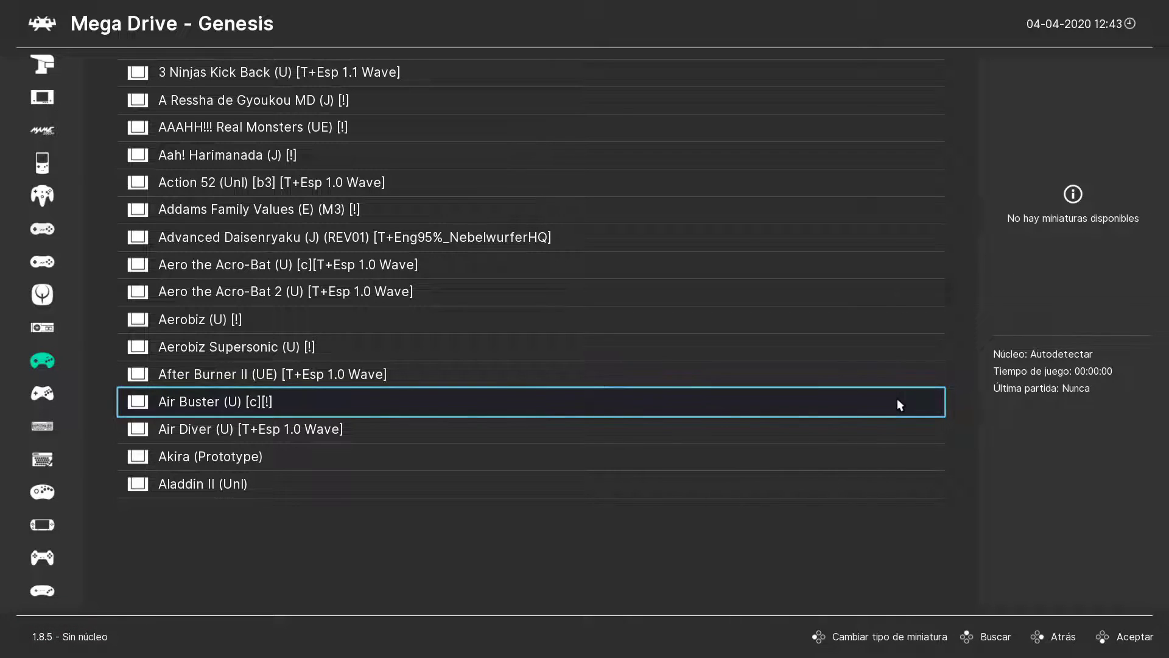
key(Up)
key(Up)
key(Up)
key(Up)
key(Up)
key(Up)
key(Up)
key(Up)
key(Up)
key(Up)
key(Up)
key(Up)
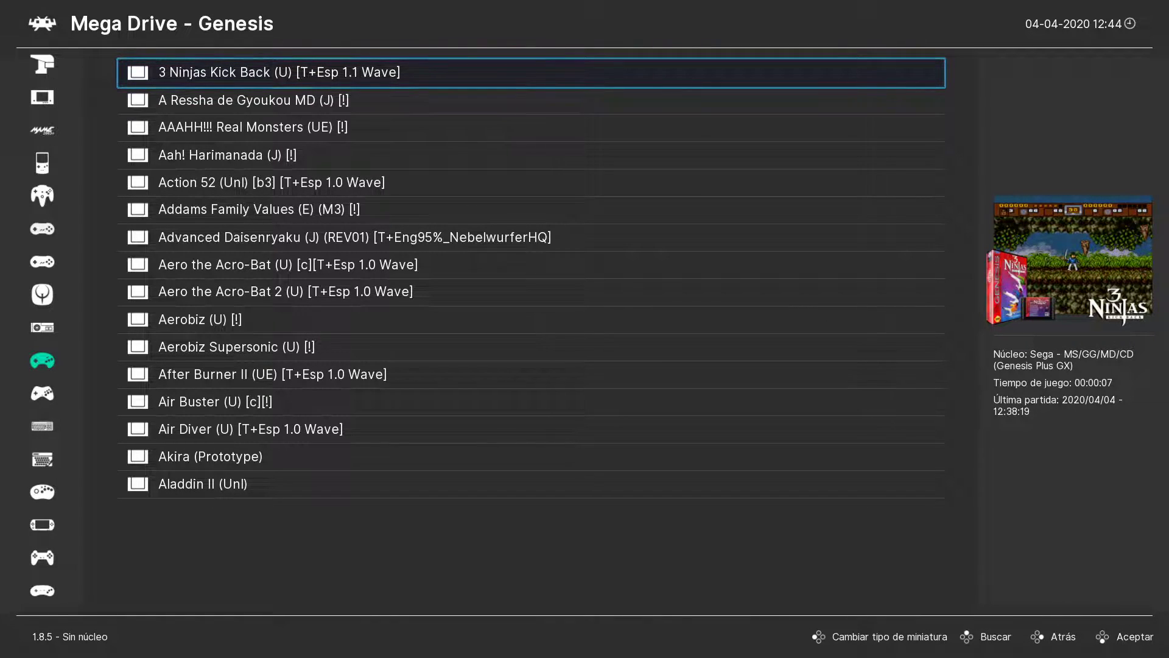
- Cycle through the thumbnail types of 3 Ninjas Kick Back
key(a)
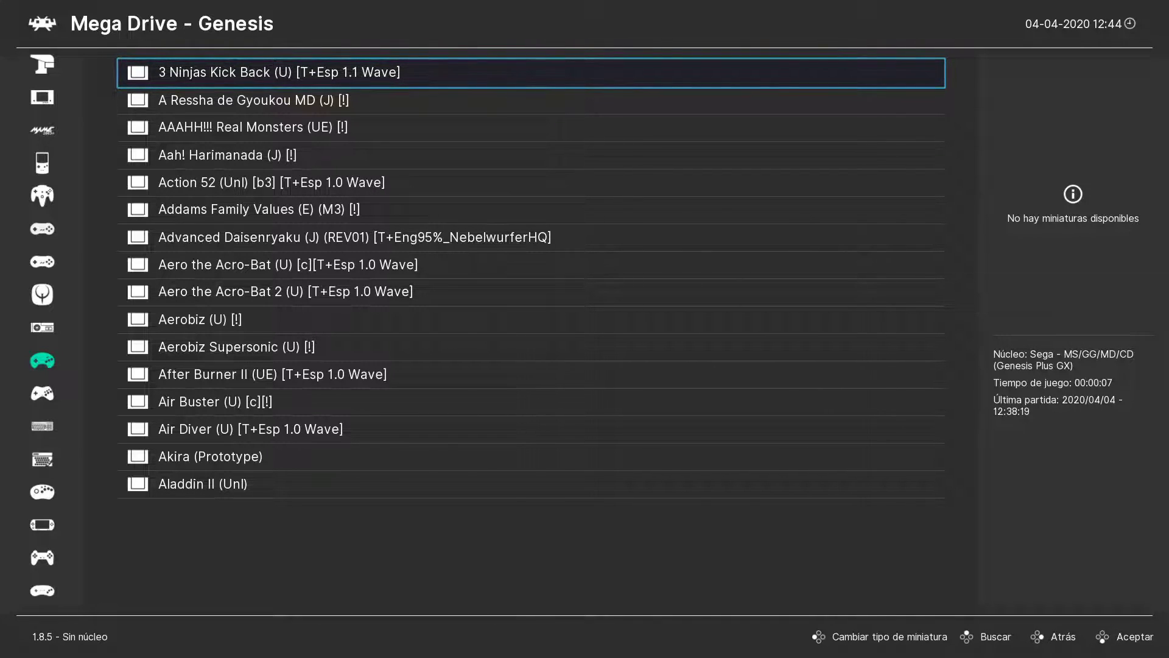
key(a)
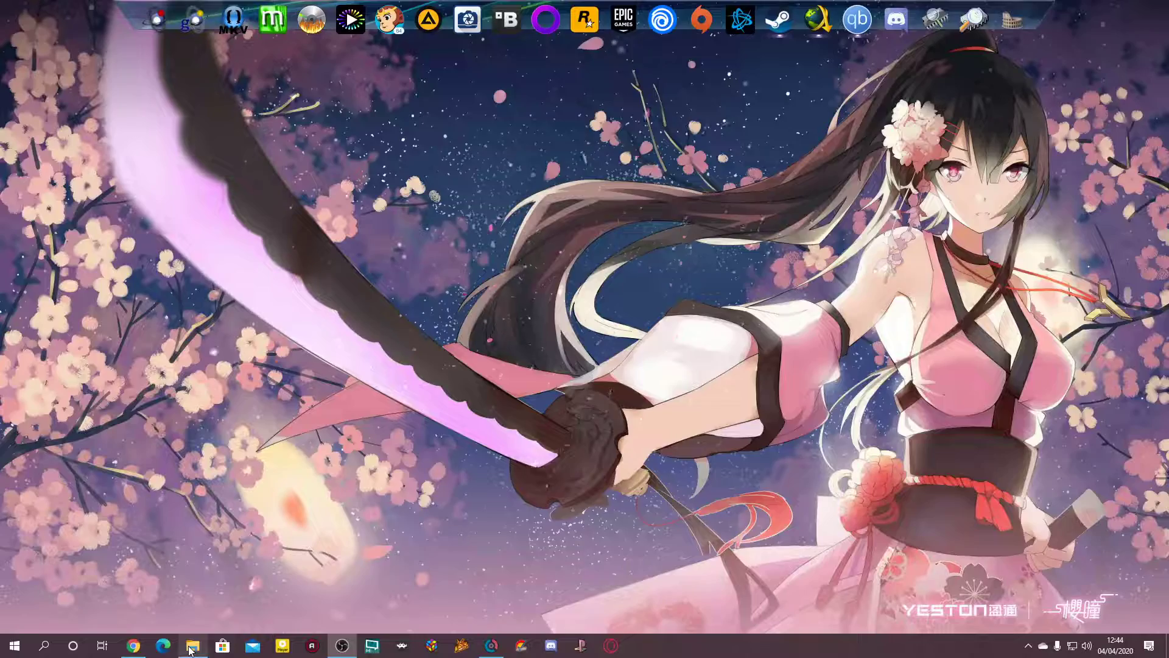
- Switch to File Explorer, collapse the Zona Retro folder and open the RetroArch folder inside Emuladores
mouse_move(193, 645)
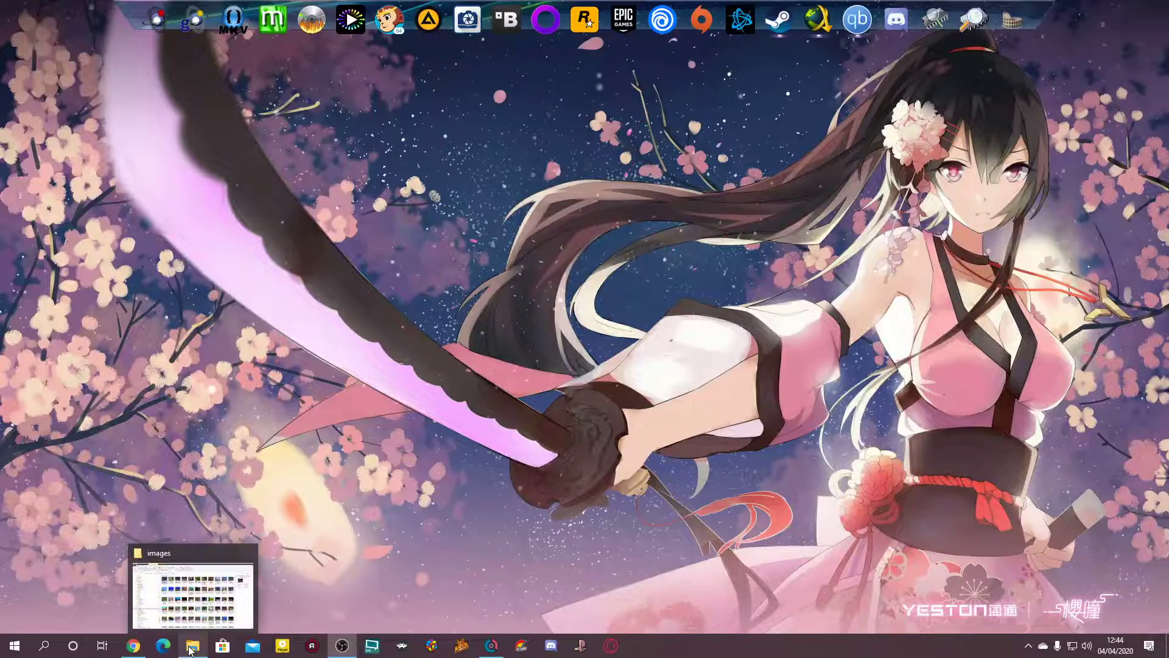
click(192, 584)
scroll(86, 334, up, 3)
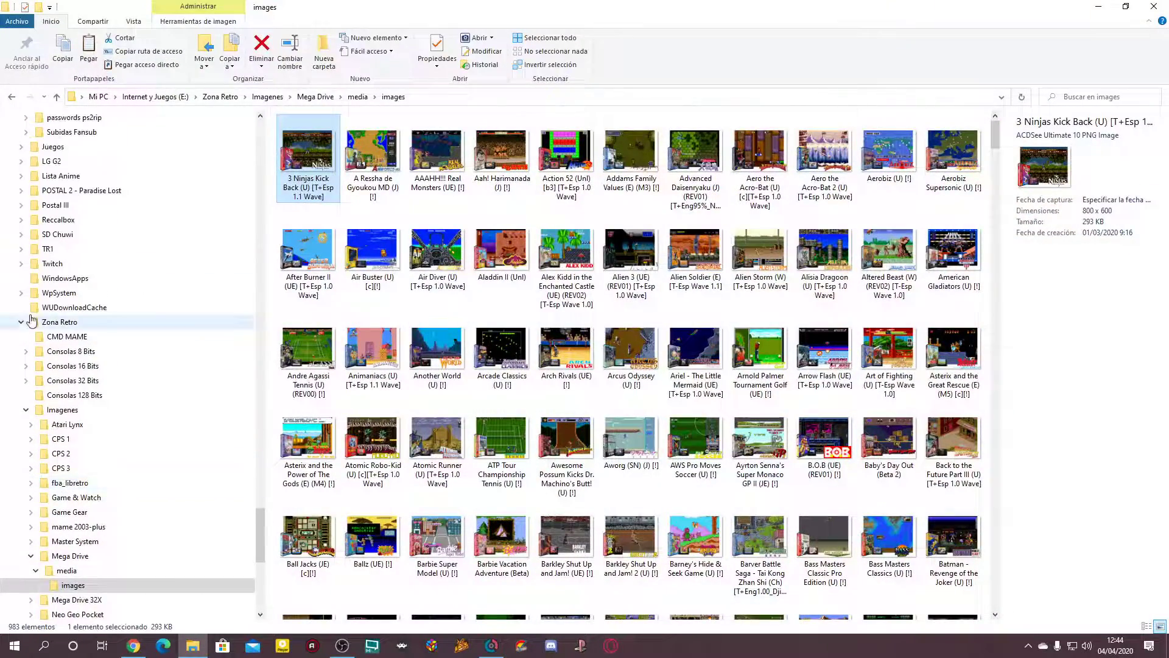
click(21, 321)
scroll(25, 326, up, 20)
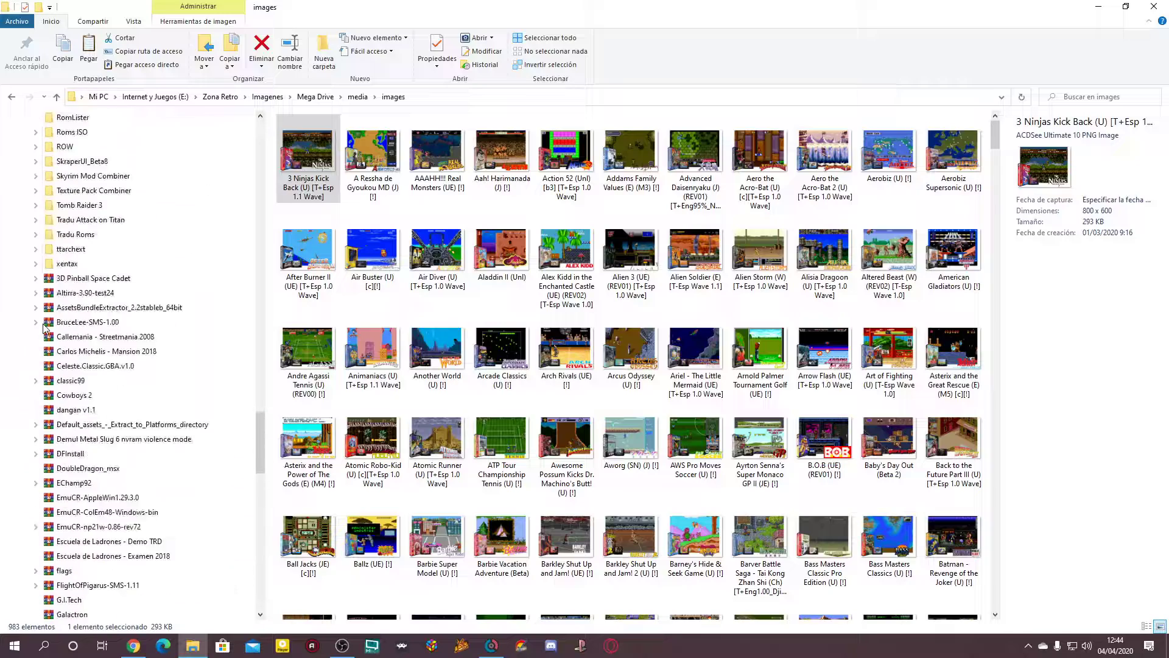
scroll(42, 329, up, 7)
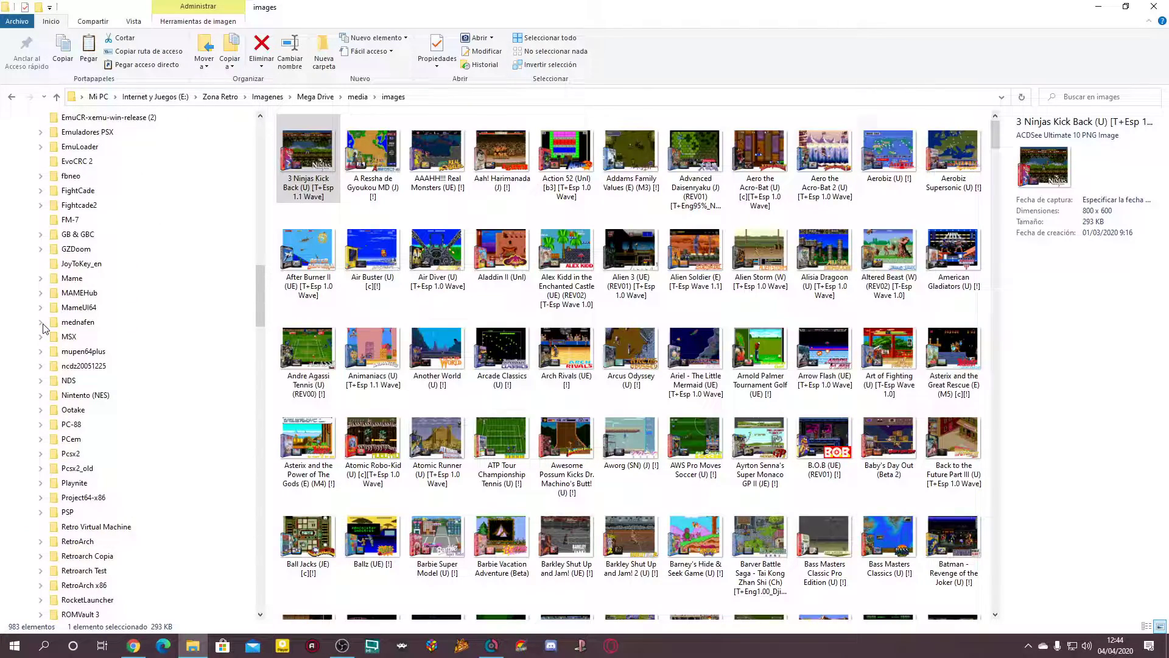
click(92, 545)
scroll(843, 347, down, 4)
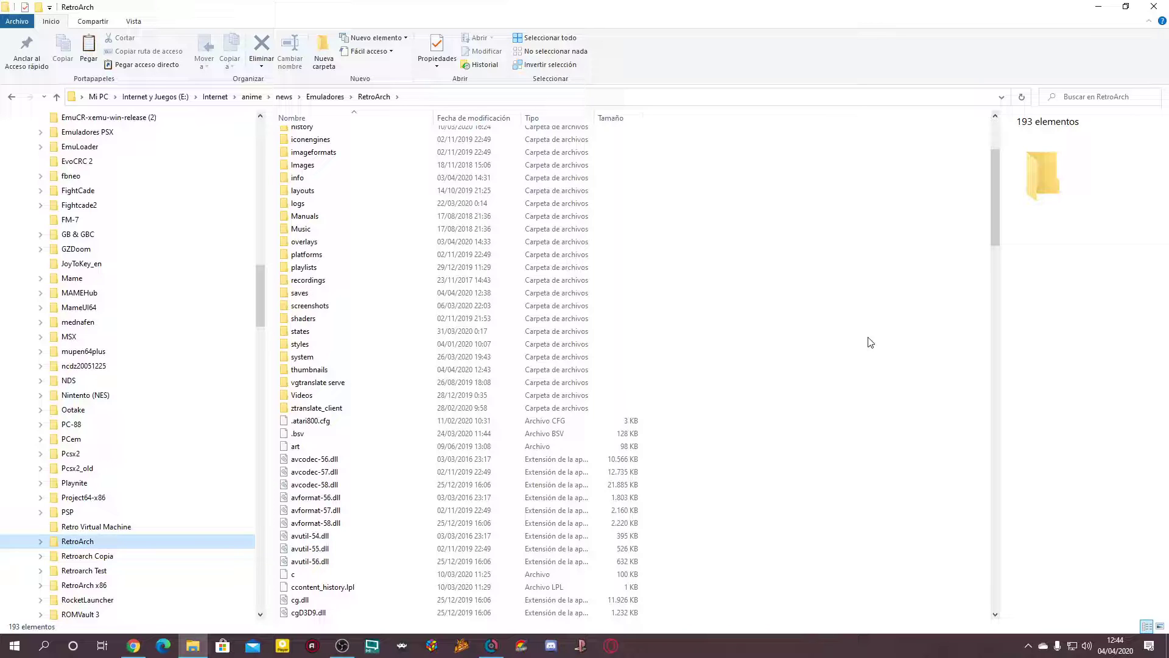
- Open the Named_Boxarts folder of Sega - Mega Drive - Genesis inside RetroArch's thumbnails folder
double_click(310, 370)
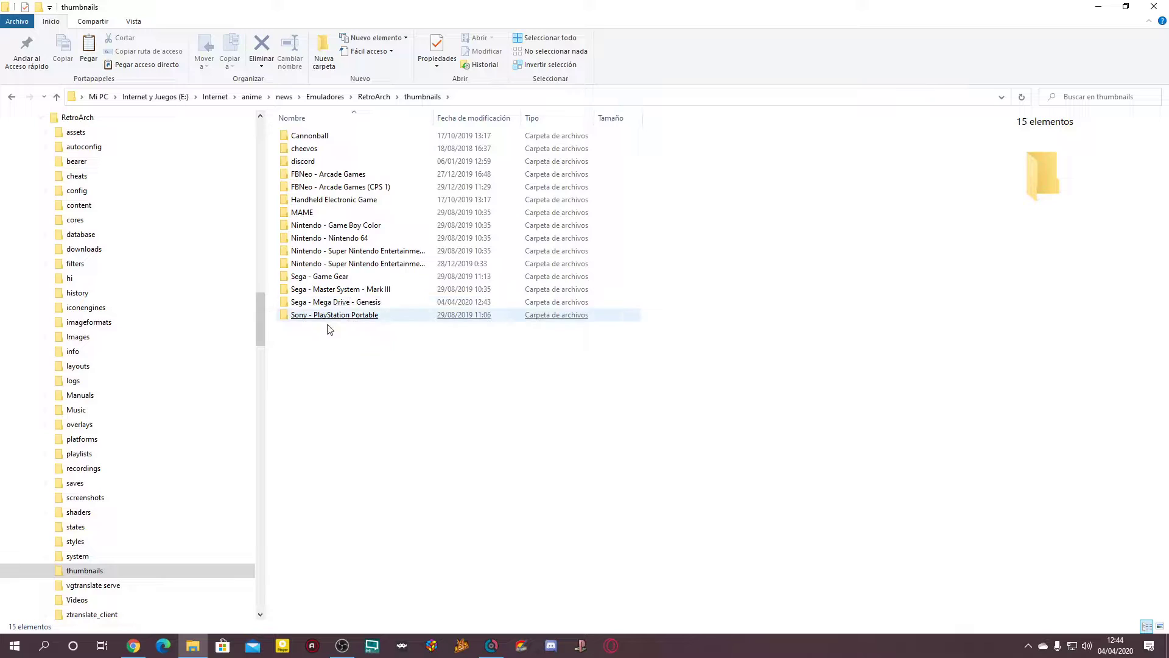
click(341, 304)
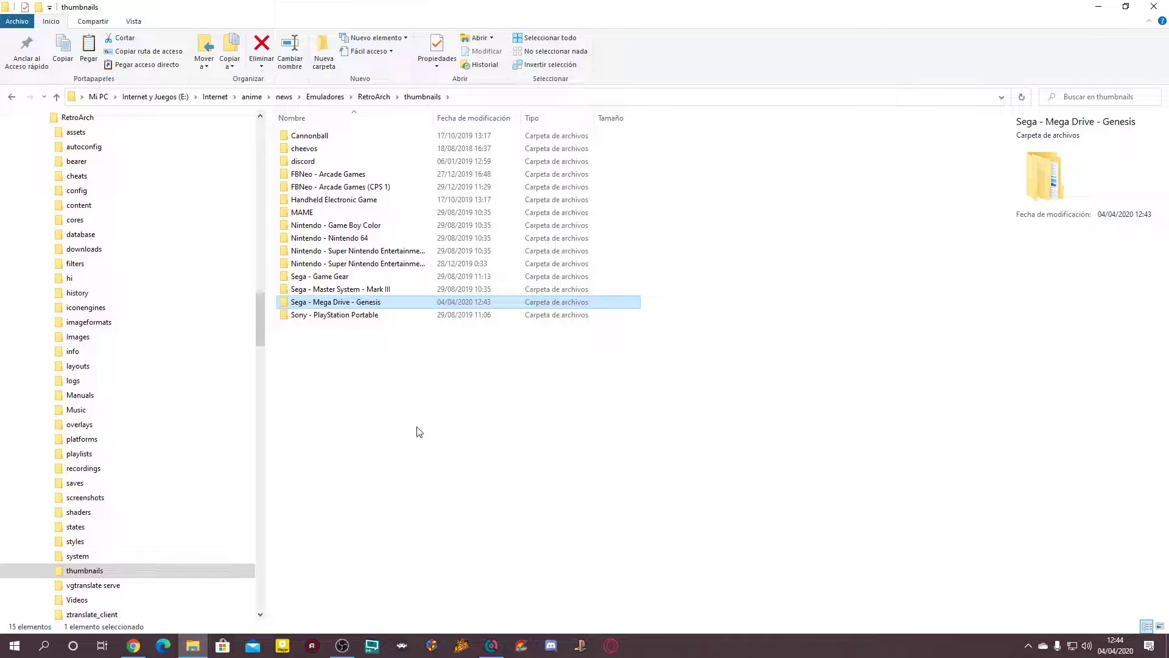
double_click(356, 304)
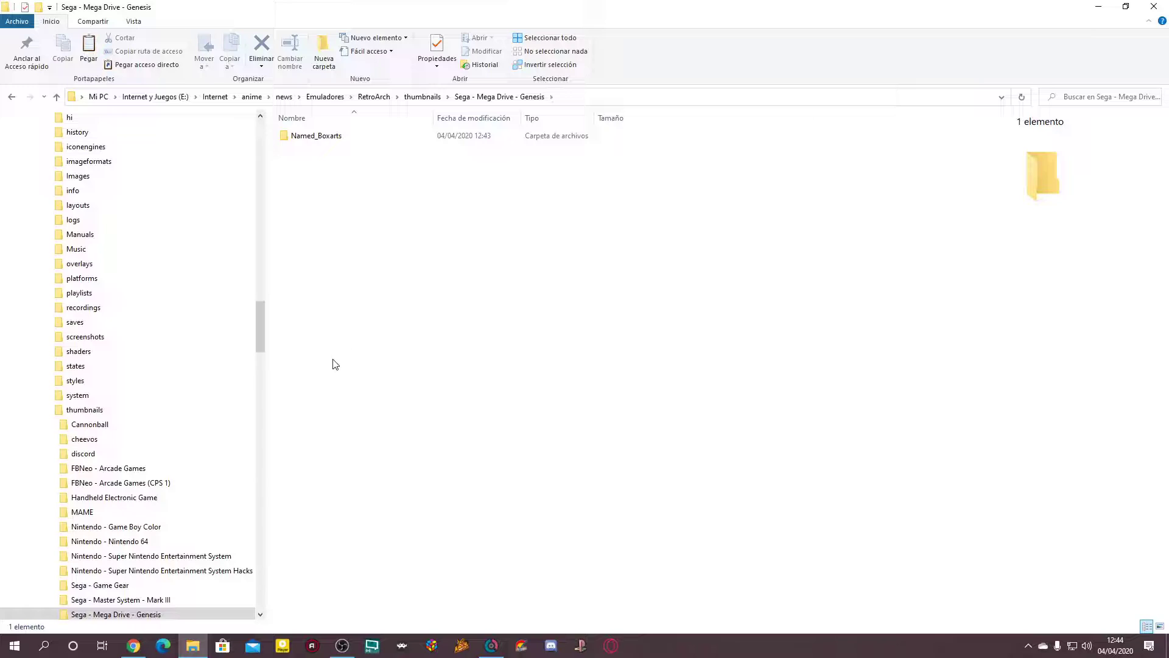
click(299, 139)
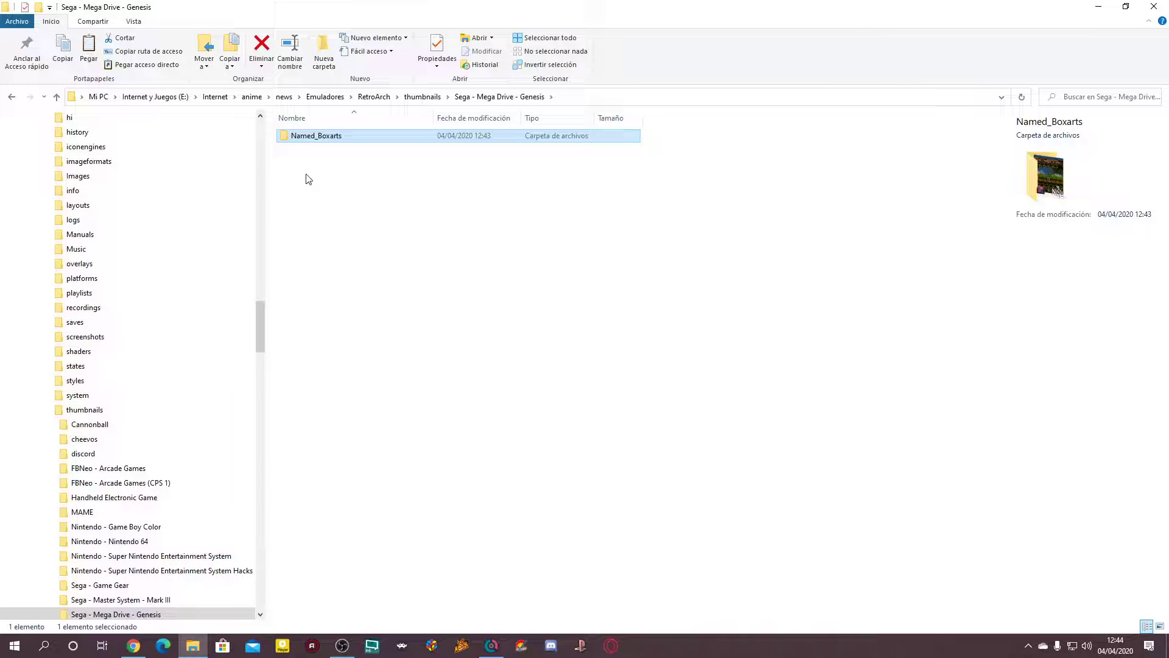
double_click(326, 140)
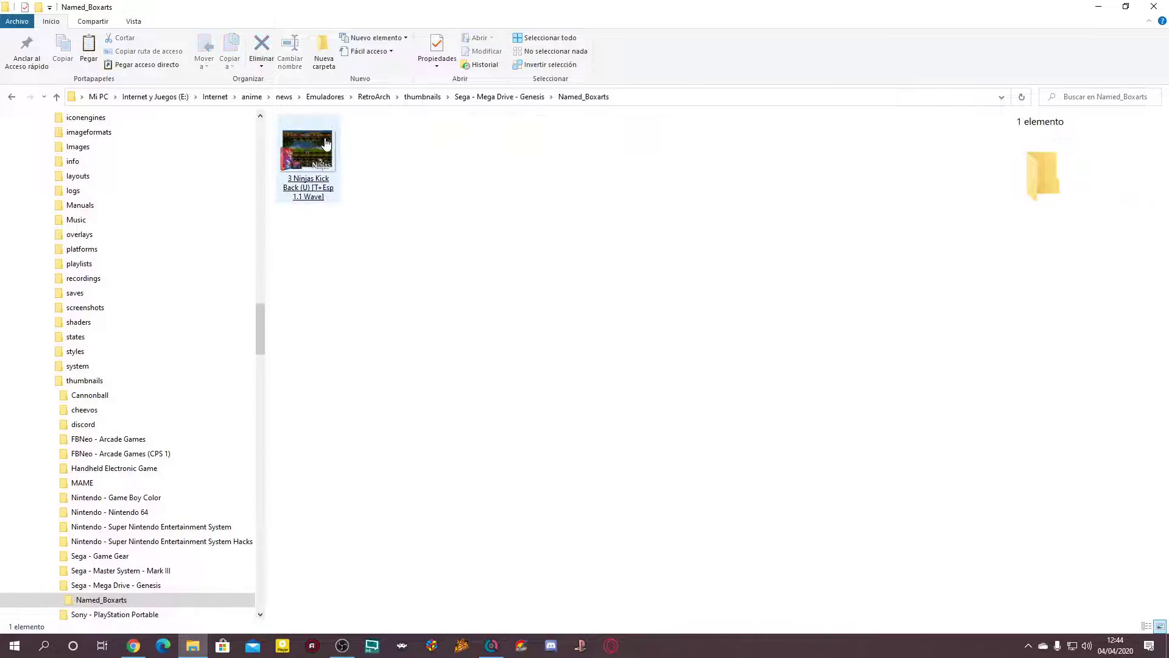
- View the 3 Ninjas Kick Back box art from Named_Boxarts in the image viewer, then close it
click(326, 149)
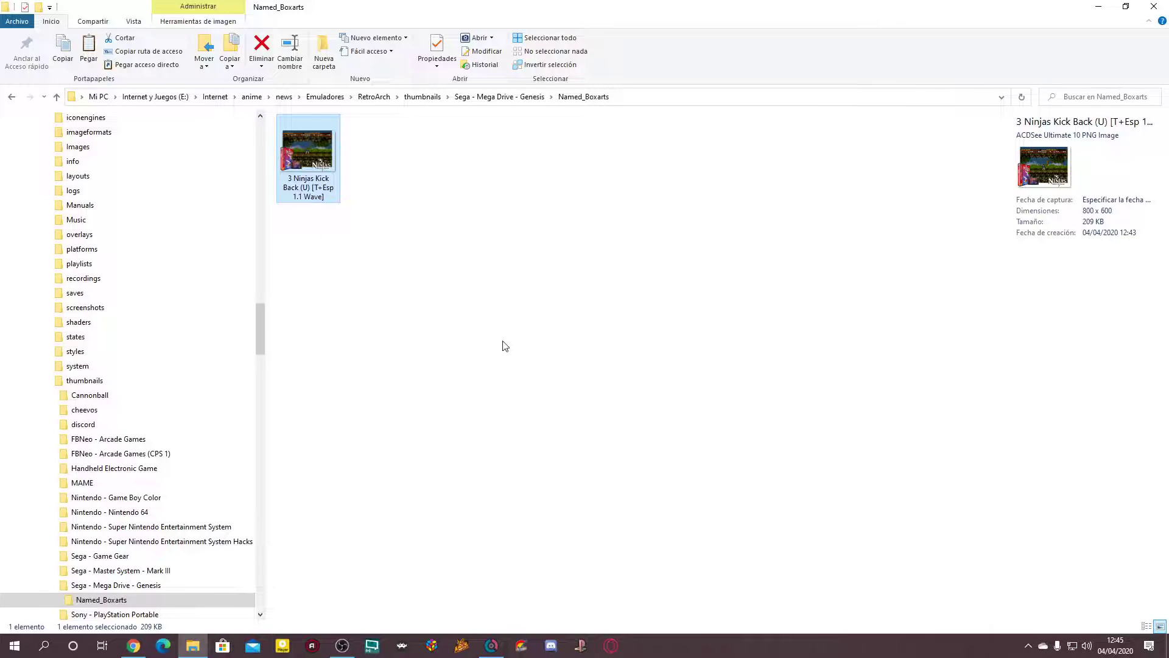
double_click(308, 160)
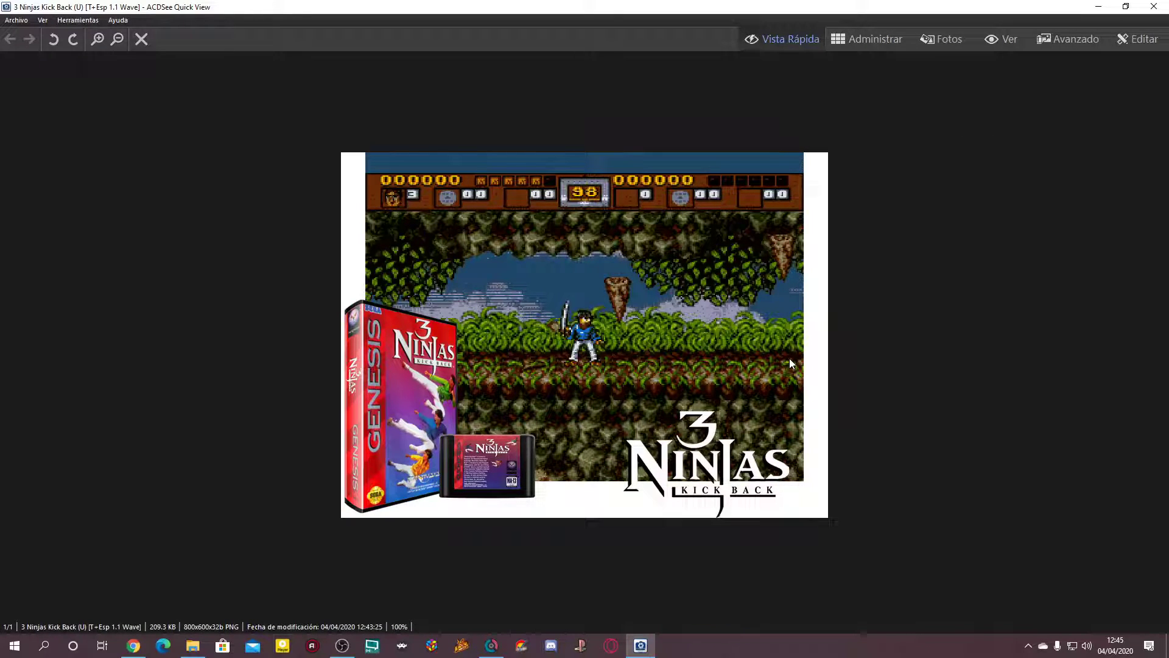
key(Escape)
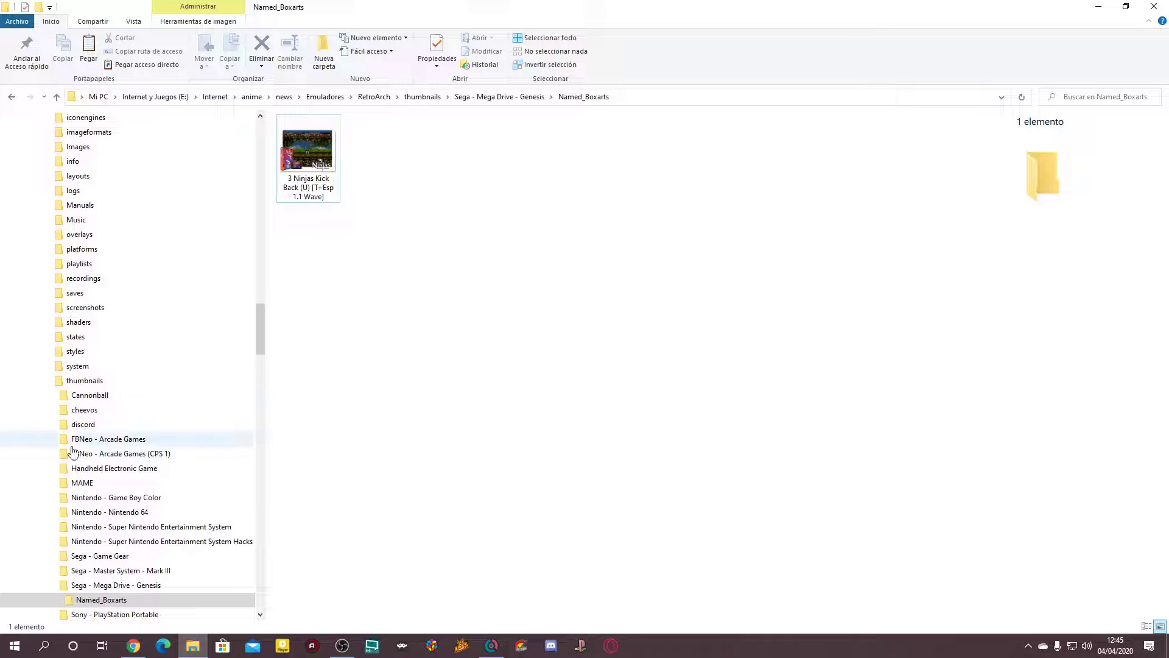
- Collapse the Sega - Mega Drive - Genesis and thumbnails folders in the folder tree
click(51, 587)
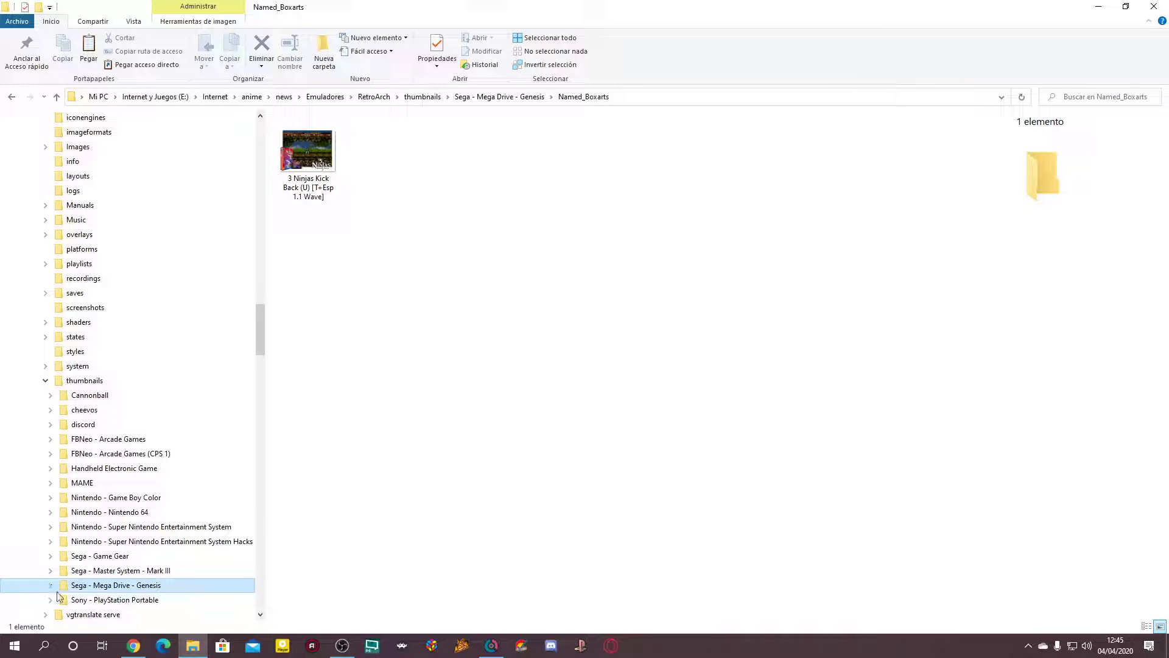
click(45, 380)
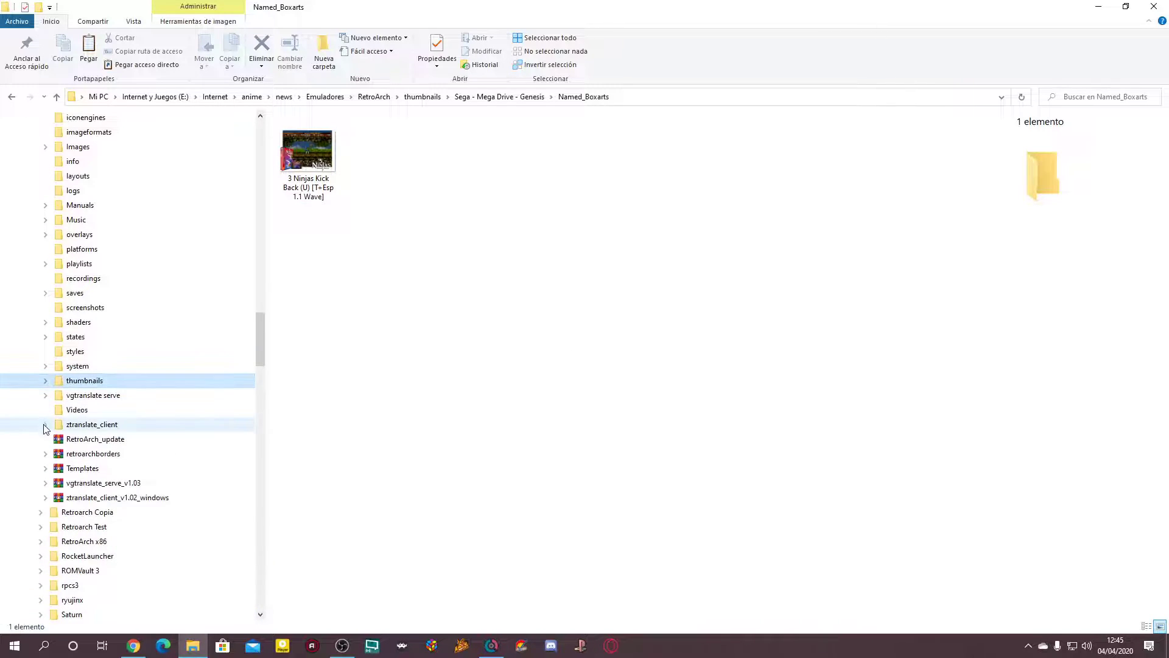
- Open the Sega - Game Gear folder inside RetroArch's thumbnails folder
scroll(49, 427, up, 8)
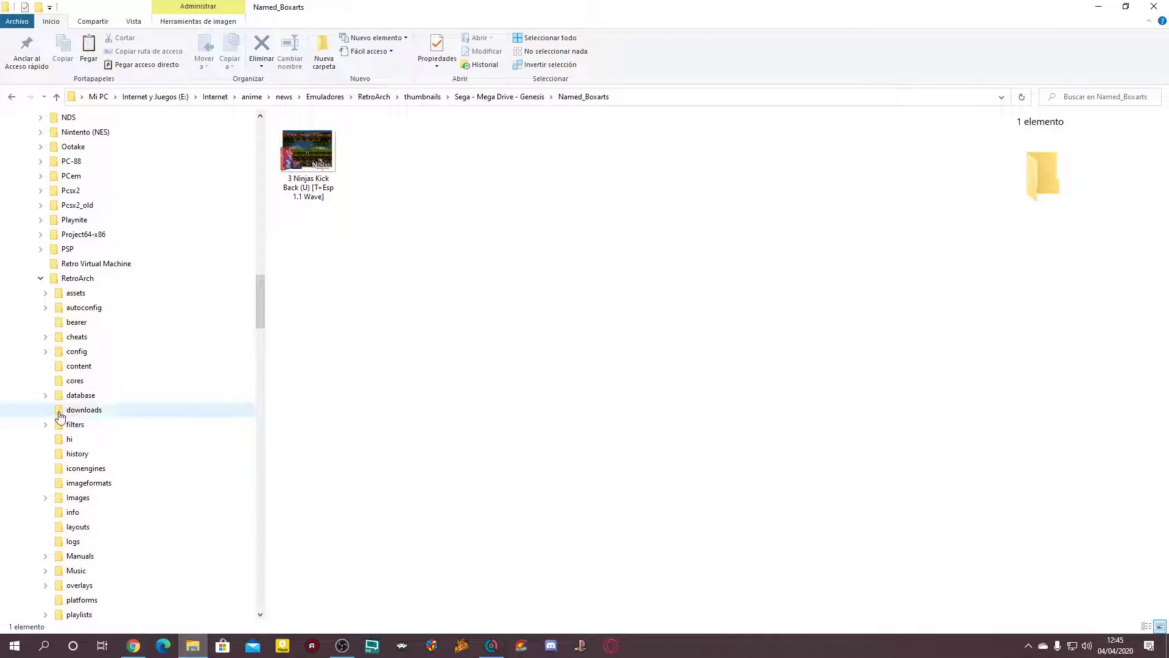
click(78, 278)
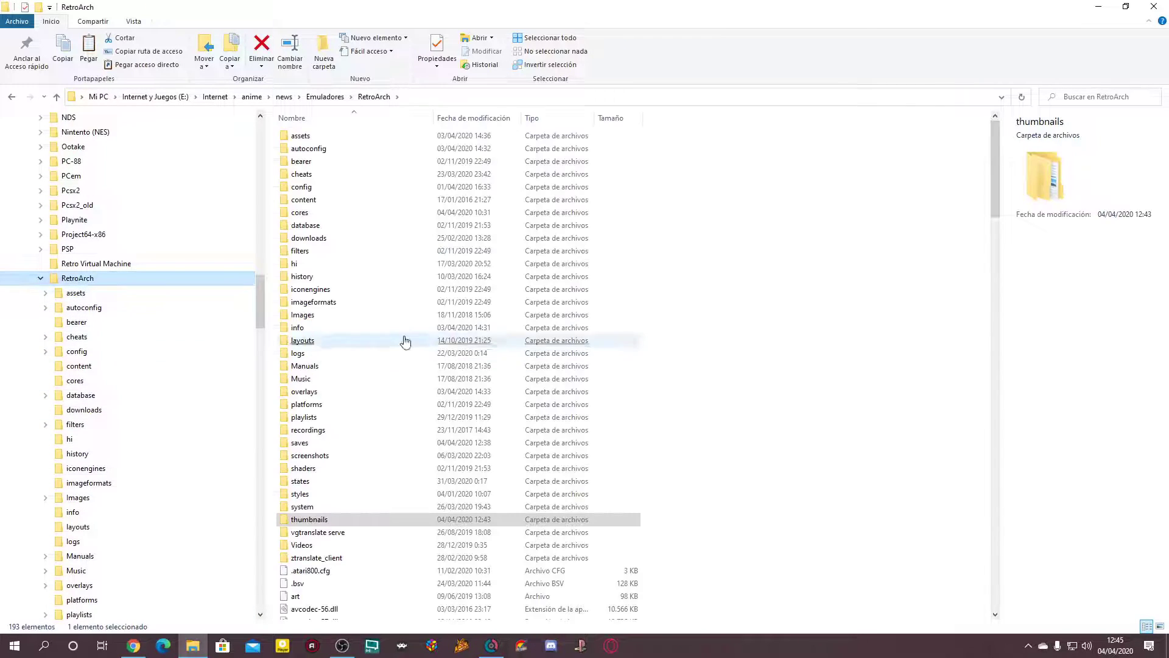
double_click(317, 521)
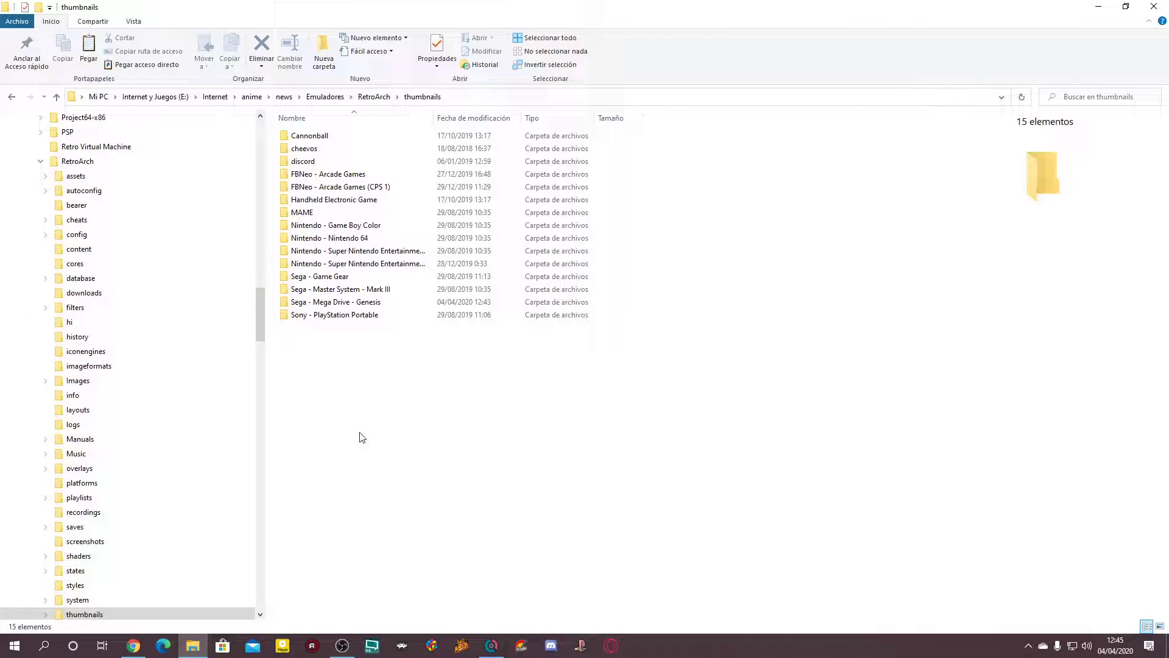
double_click(329, 277)
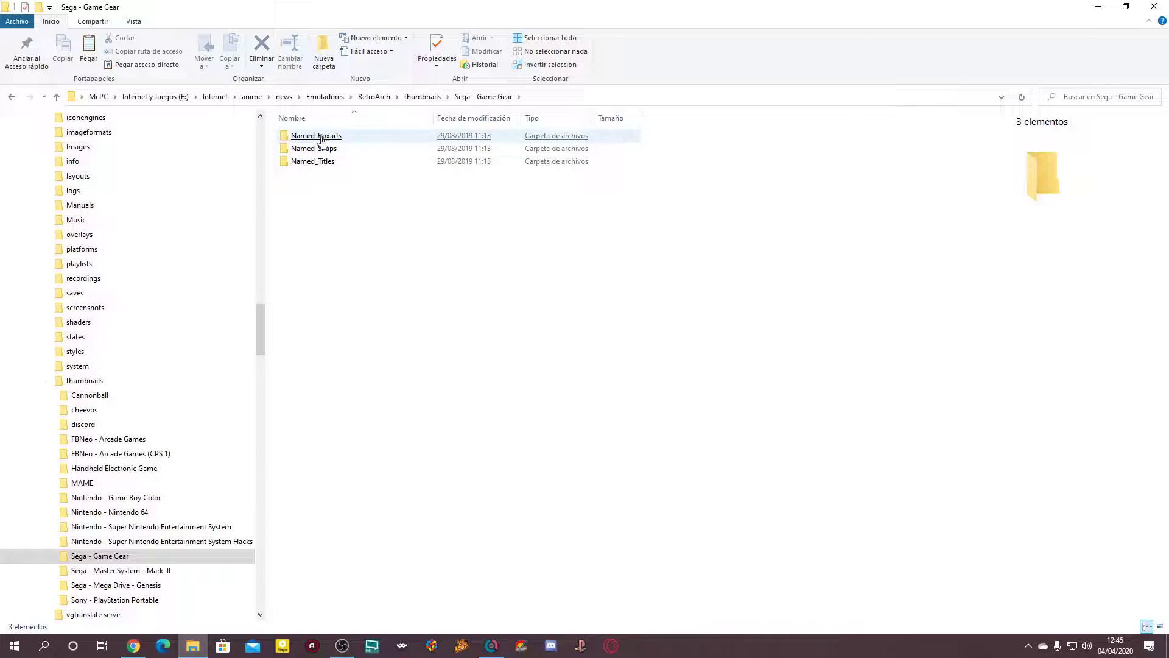
- Check the contents of Named_Boxarts and Named_Snaps in the Sega - Game Gear folder, then select and deselect Named_Titles
click(296, 137)
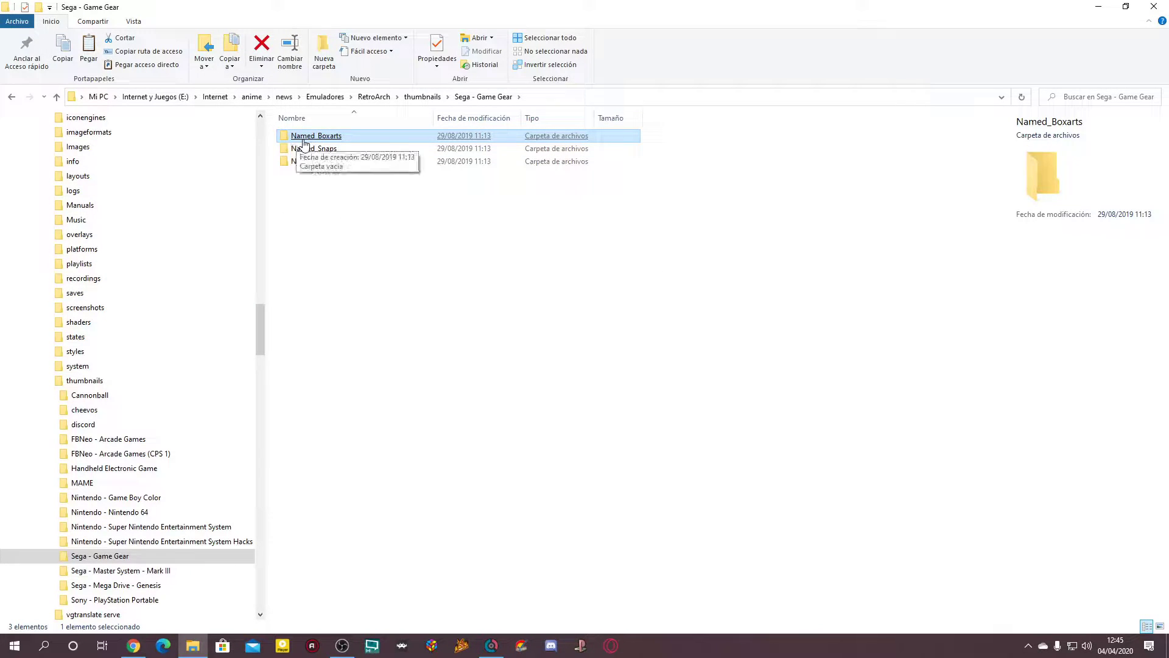
double_click(299, 140)
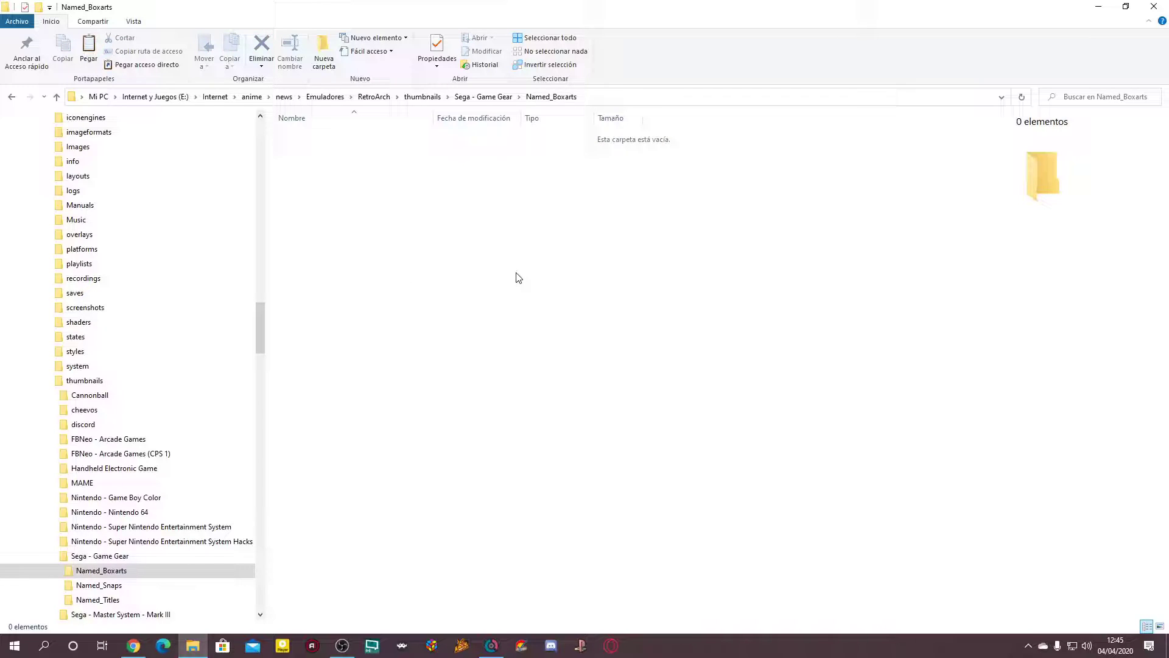
key(alt+Left)
click(311, 153)
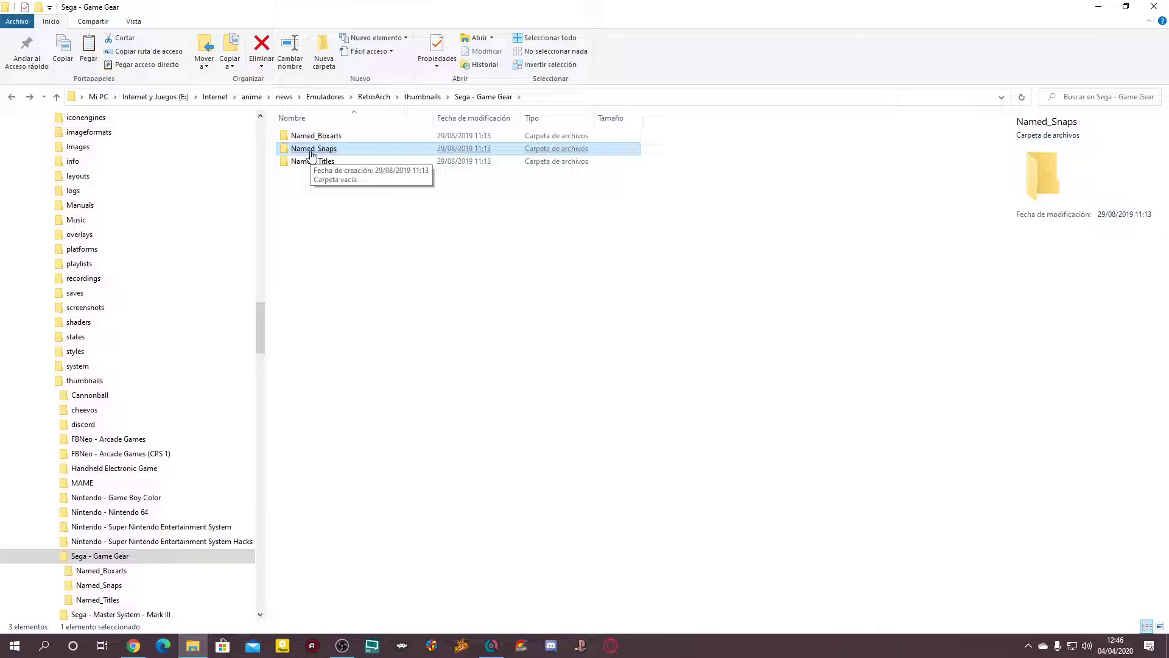
double_click(312, 153)
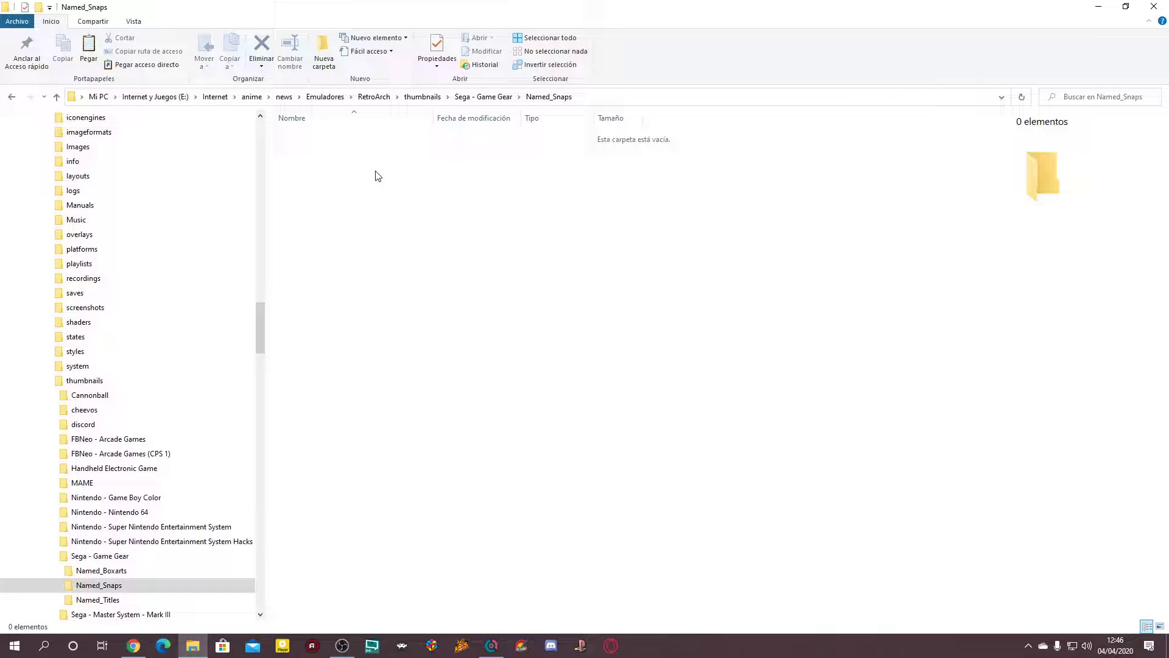
key(alt+Left)
click(329, 163)
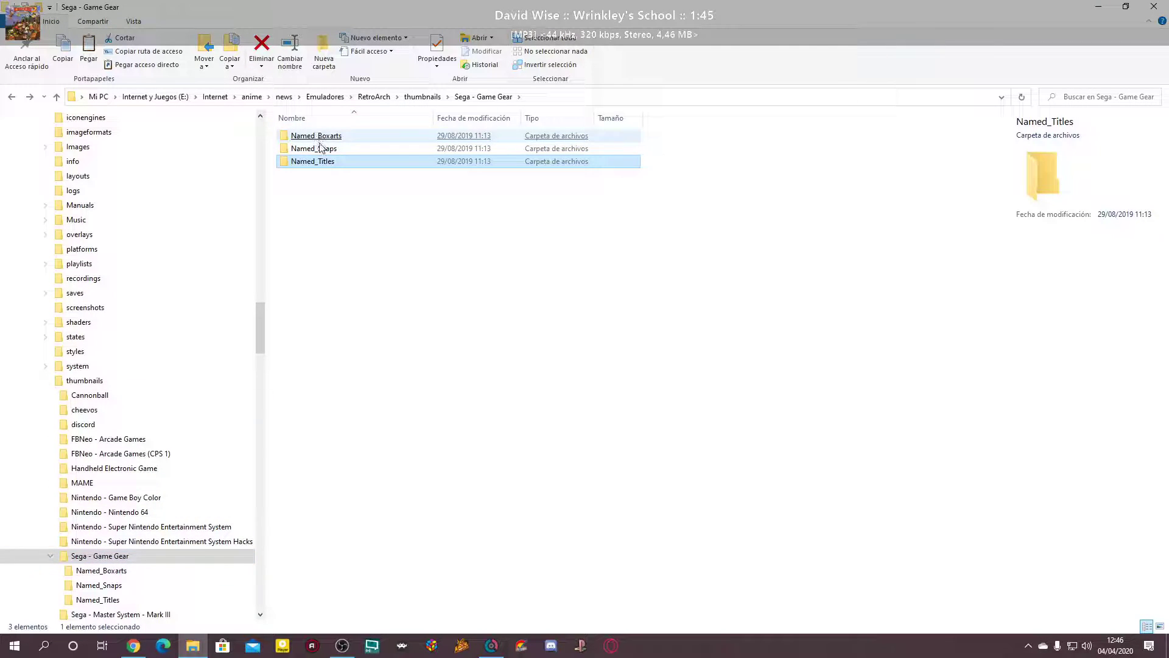
click(318, 229)
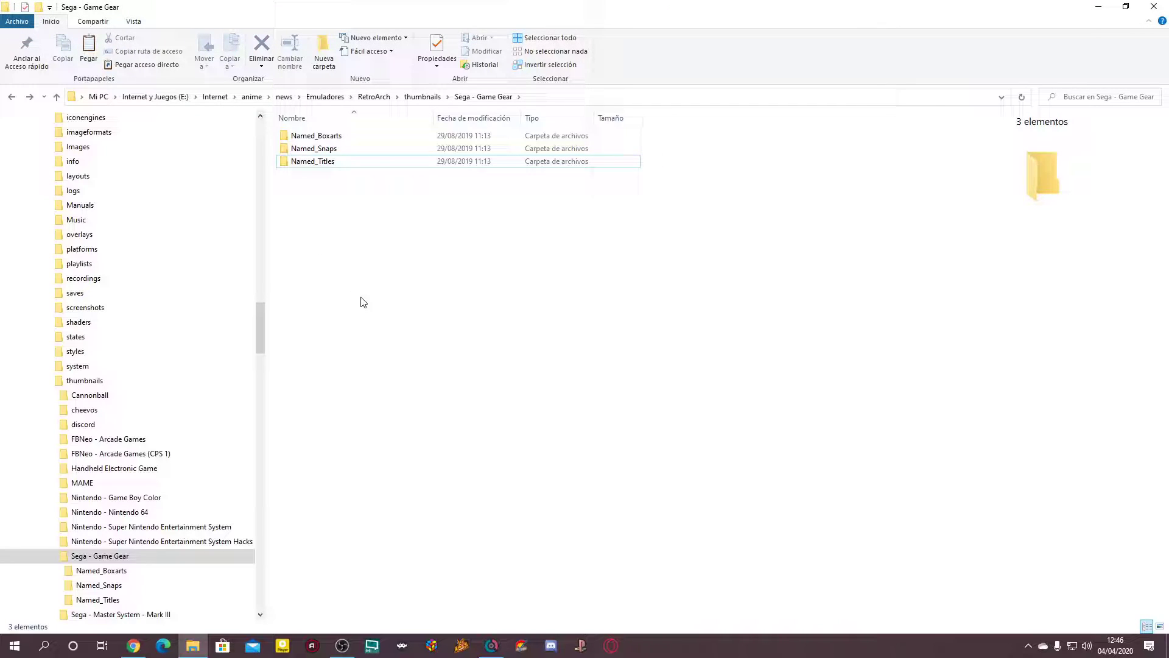
- Switch to RetroArch's desktop menu, view the title screen and screenshot previews of 3 Ninjas Kick Back, return to its box art and close the window
click(1097, 7)
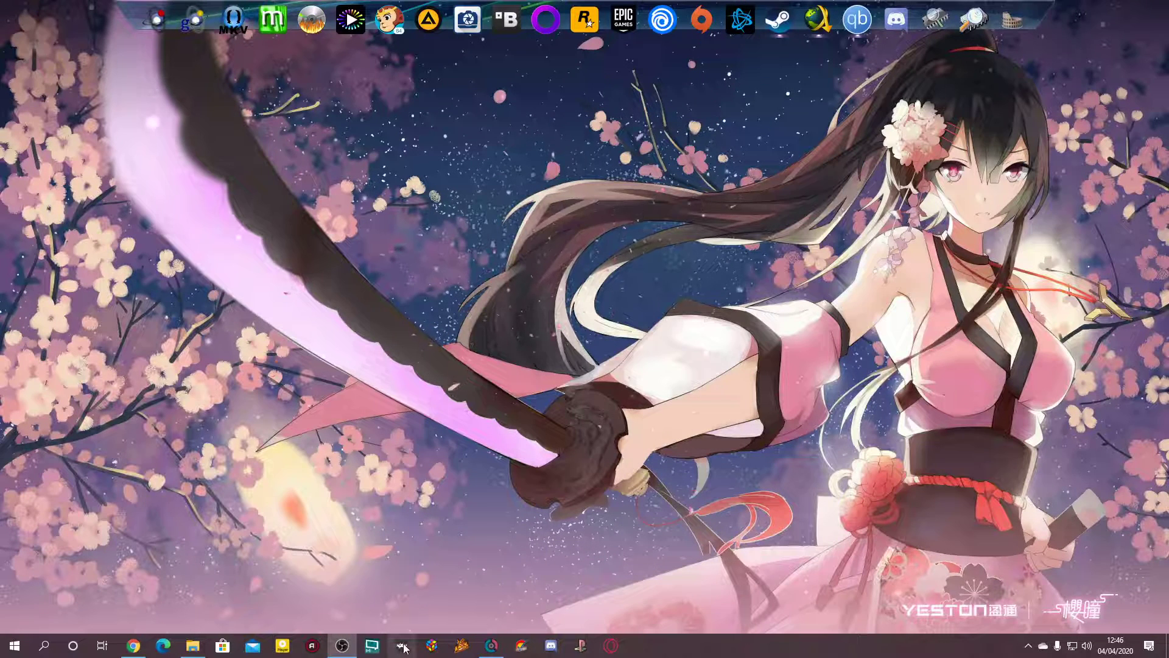
click(404, 648)
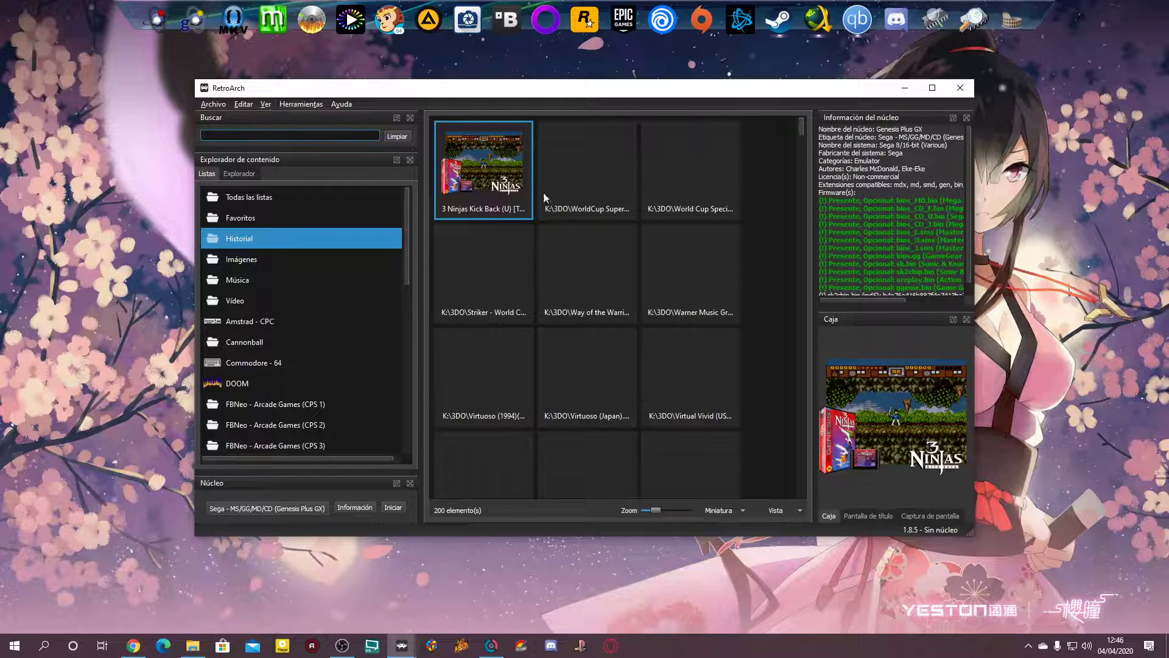
click(868, 516)
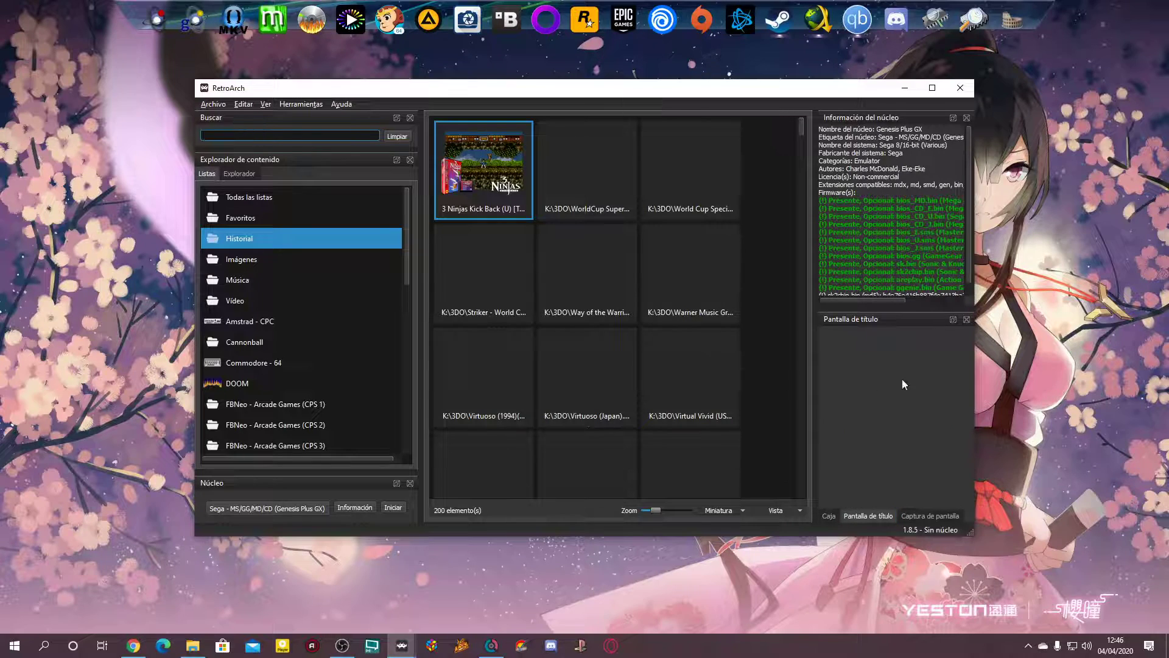
click(917, 513)
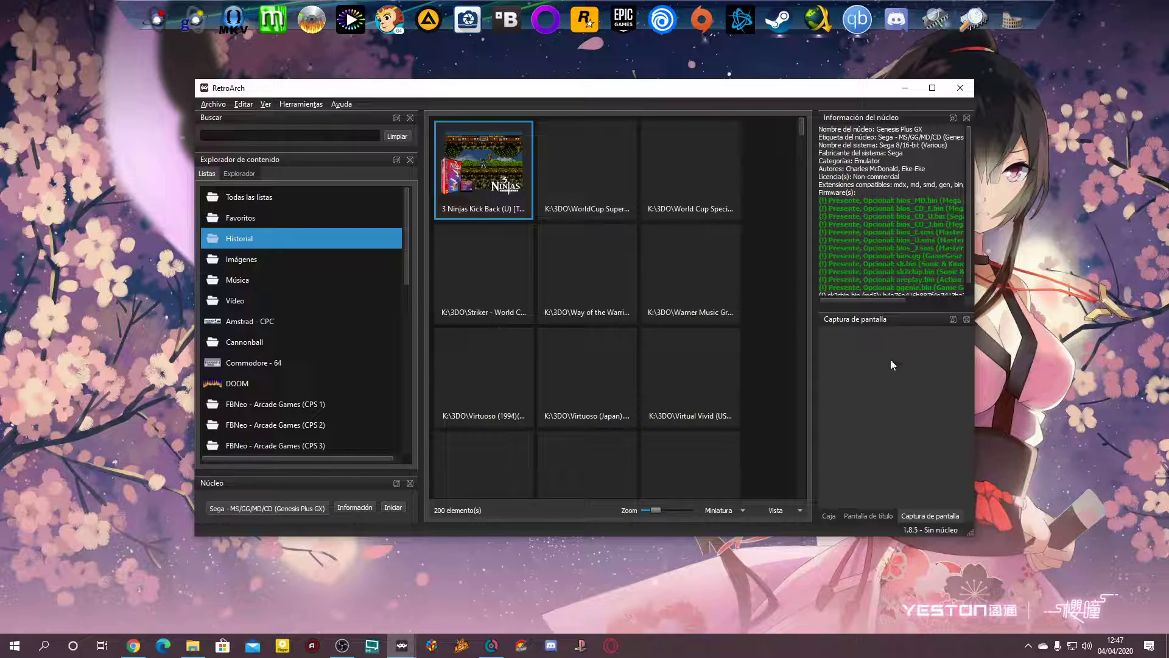
click(833, 515)
click(961, 87)
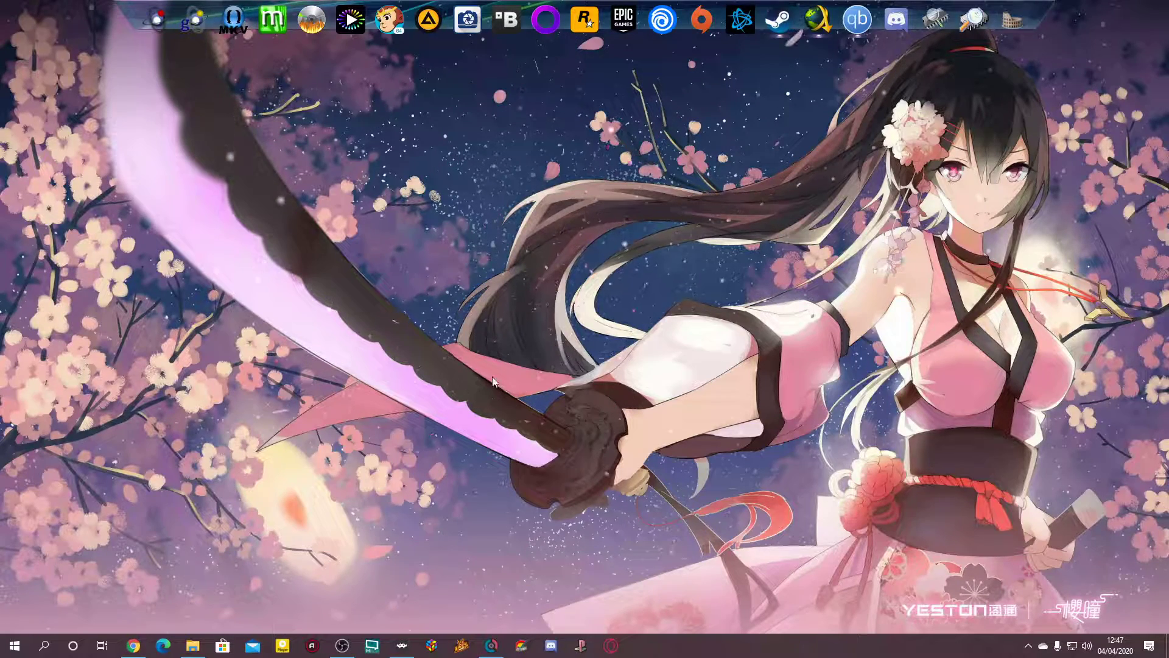
- Bring up RetroArch's main window, show the desktop menu and close it to return to the main menu
click(402, 646)
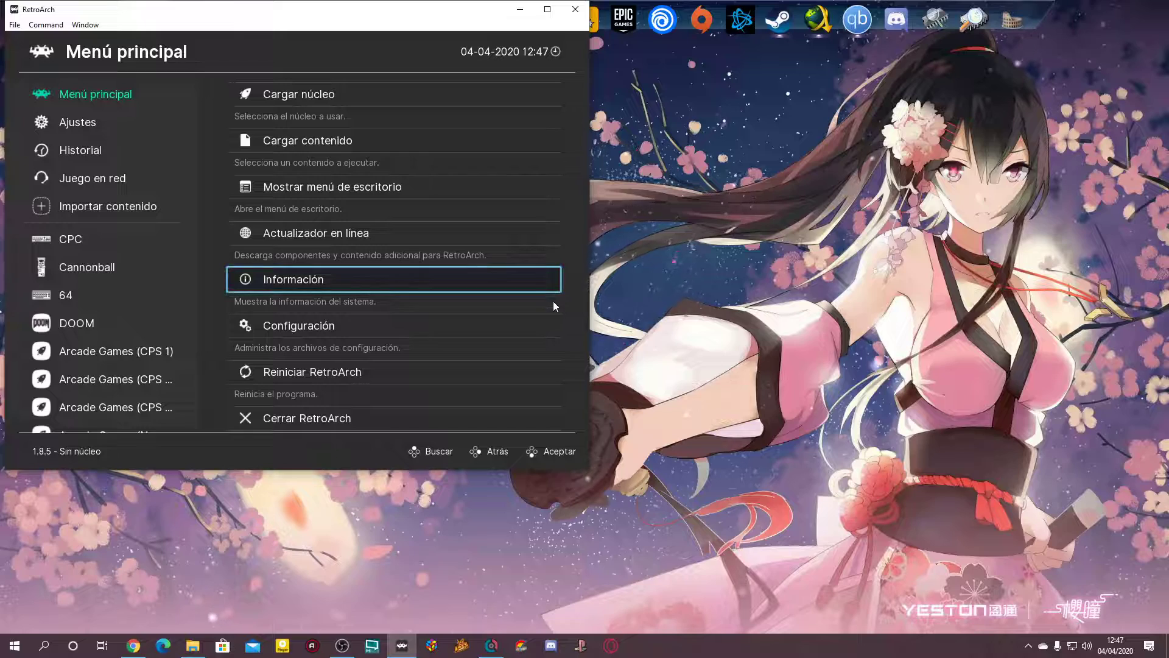
key(F5)
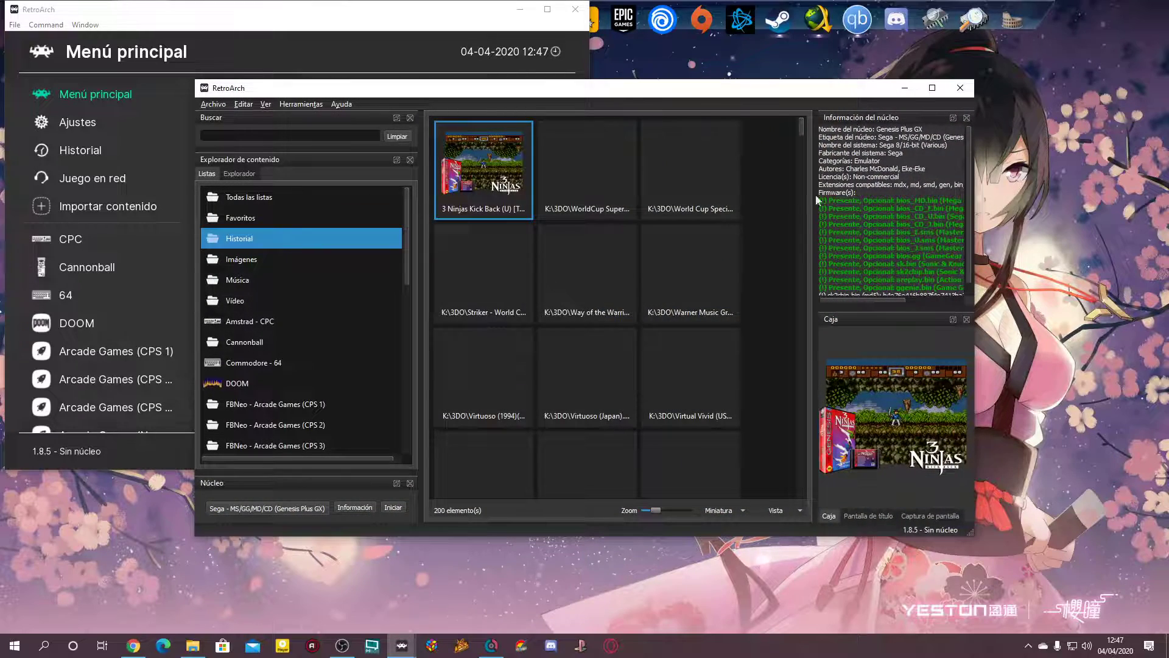
click(960, 90)
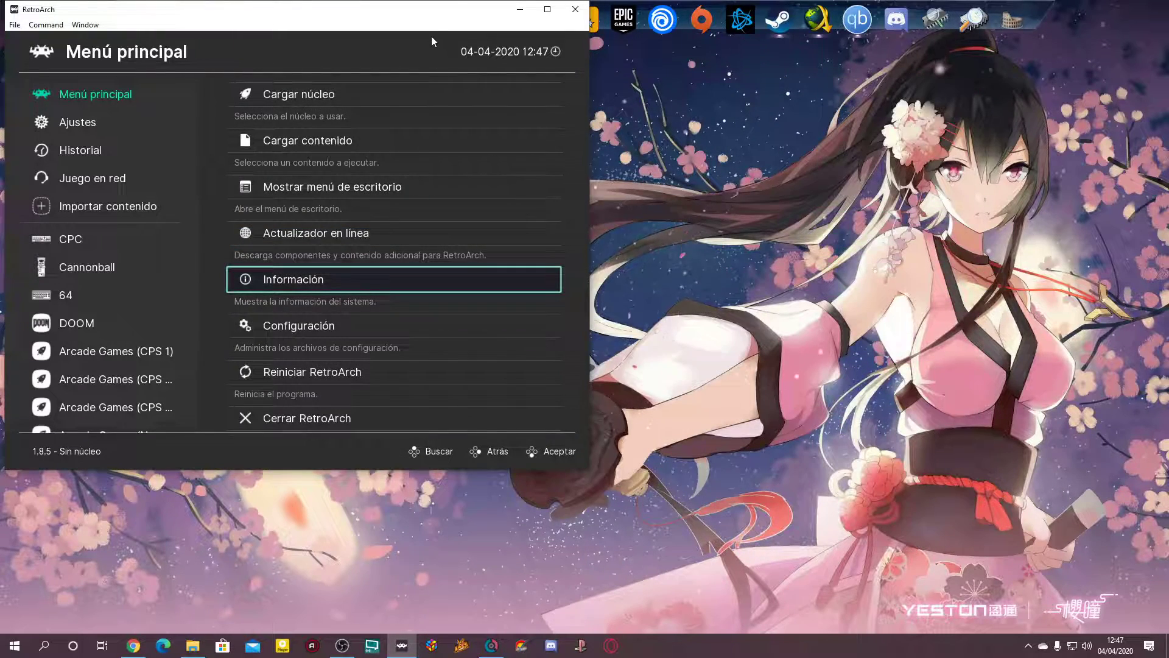